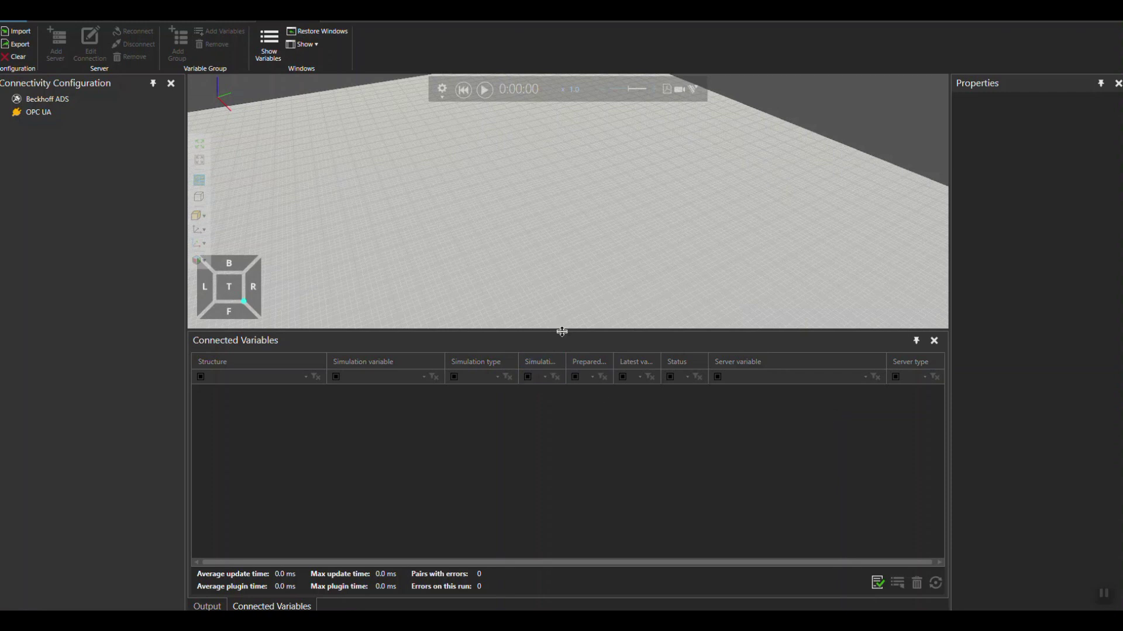
Drag the viewport splitter to give the 3D layout view more room above the output log.
left_click_drag(561, 331, 560, 360)
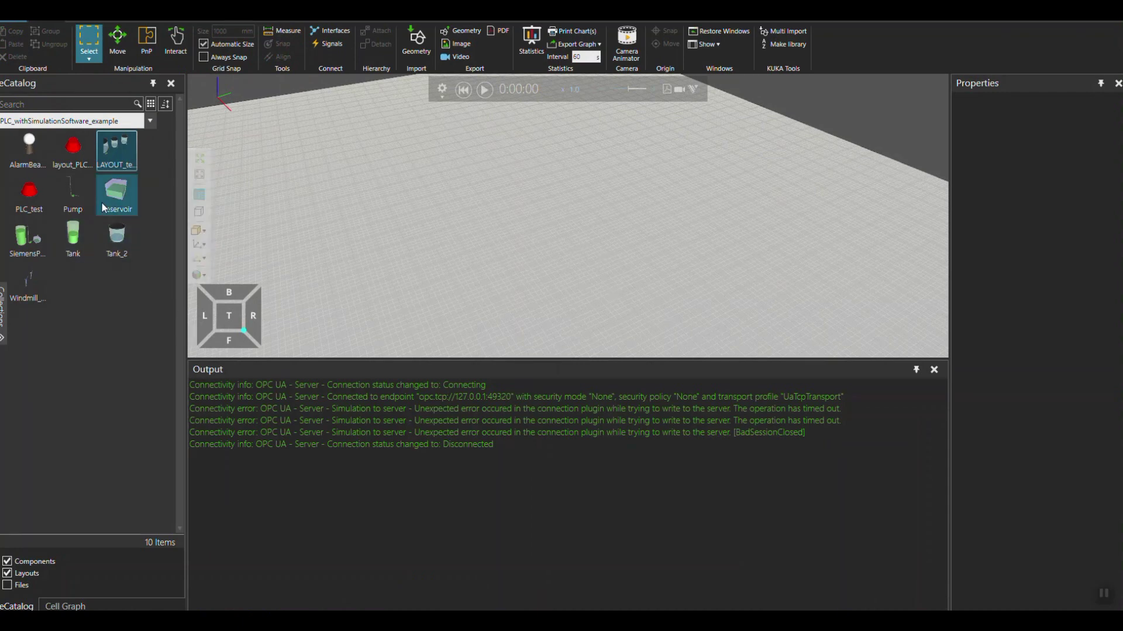
Load the LAYOUT_test three-tank layout and open Tank_Main's component graph in Modeling.
left_click(118, 165)
left_click_drag(119, 164, 572, 216)
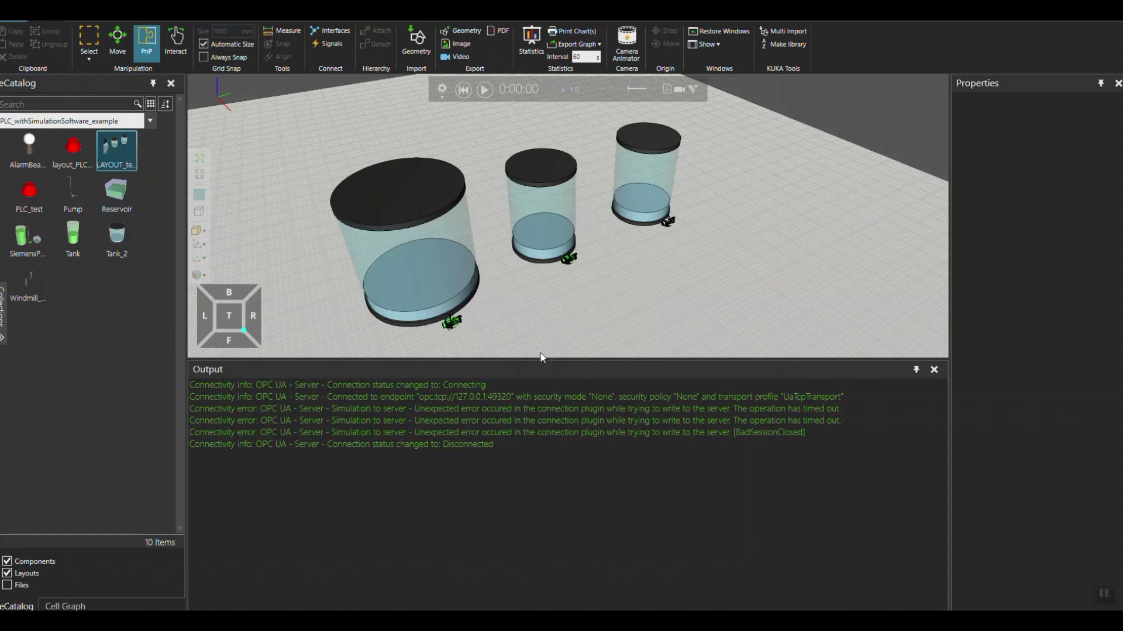
left_click_drag(540, 357, 534, 415)
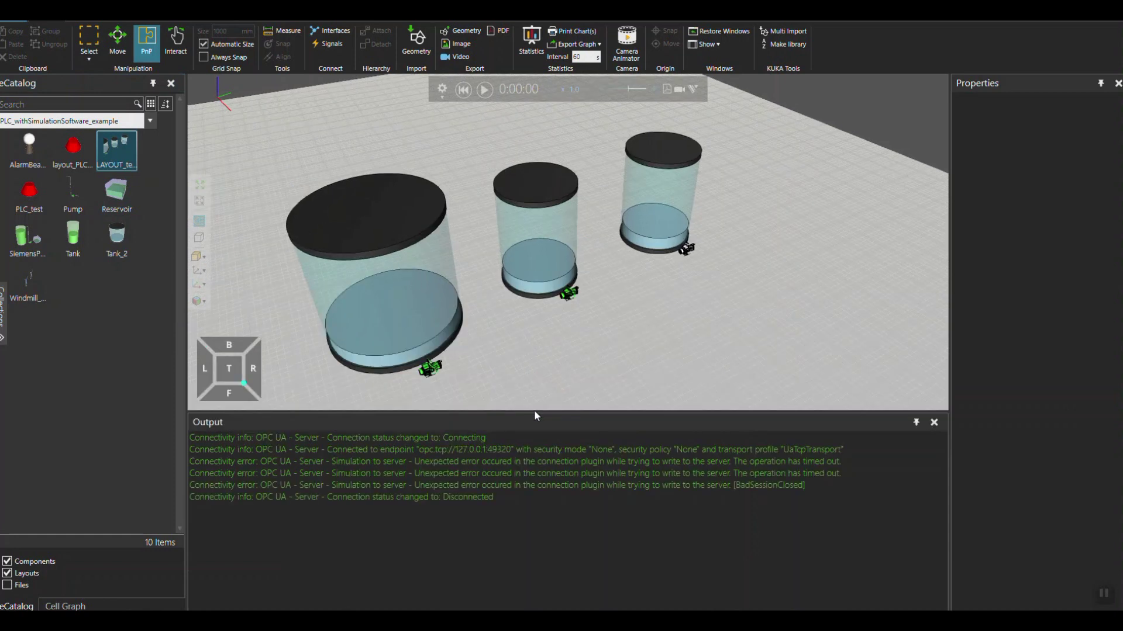
left_click(384, 234)
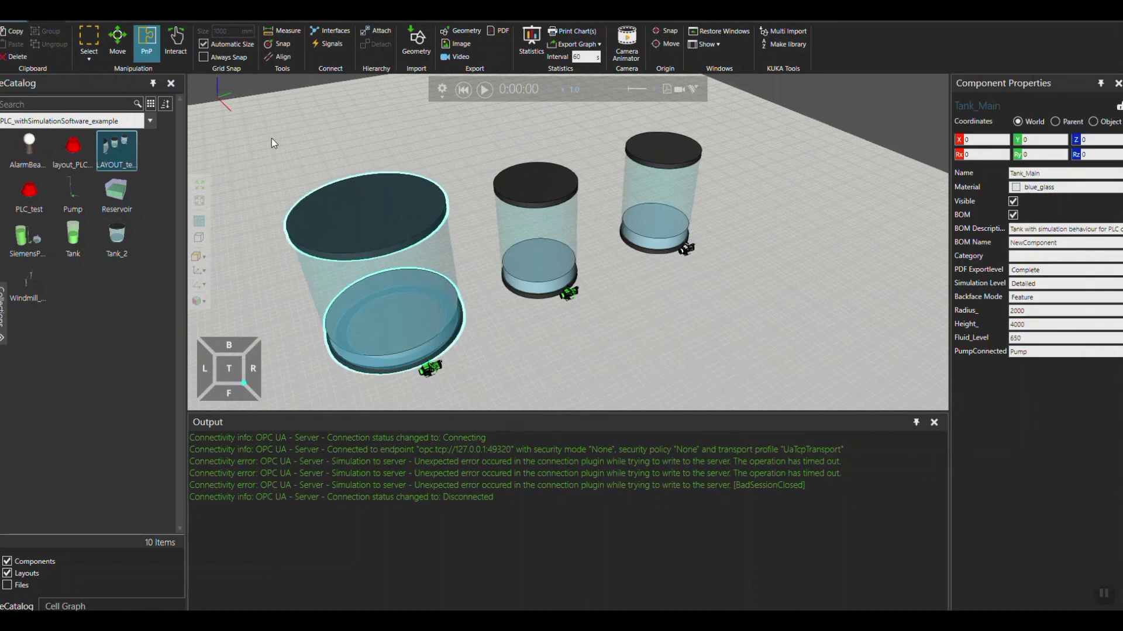
left_click(55, 10)
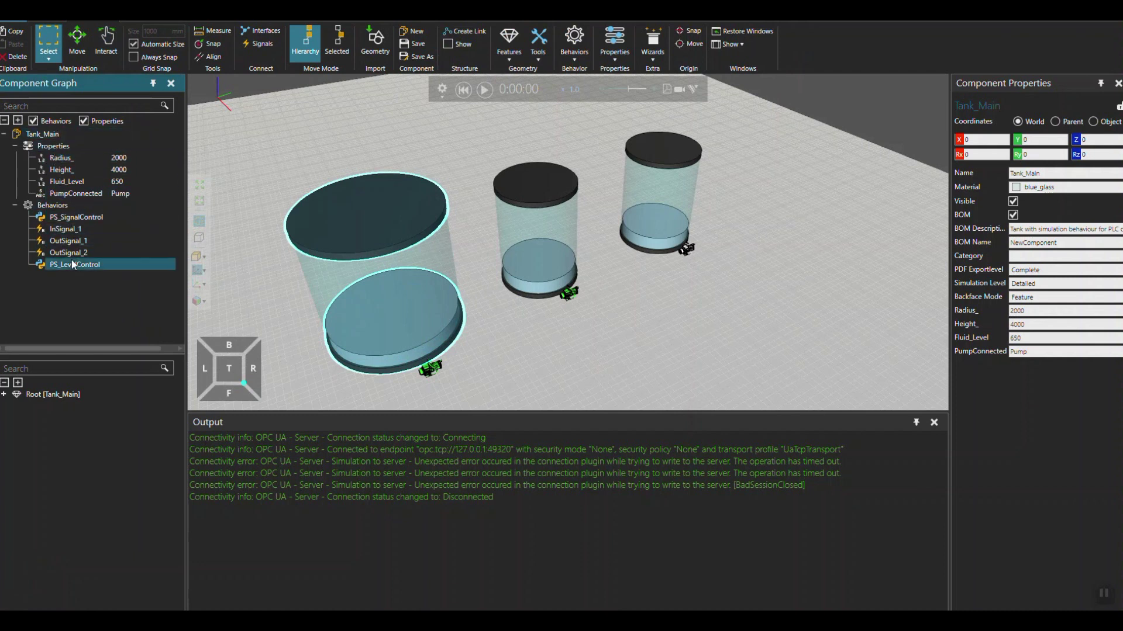
Open the PS_SignalControl behaviour script to read it, then close it.
left_click(71, 220)
double_click(72, 221)
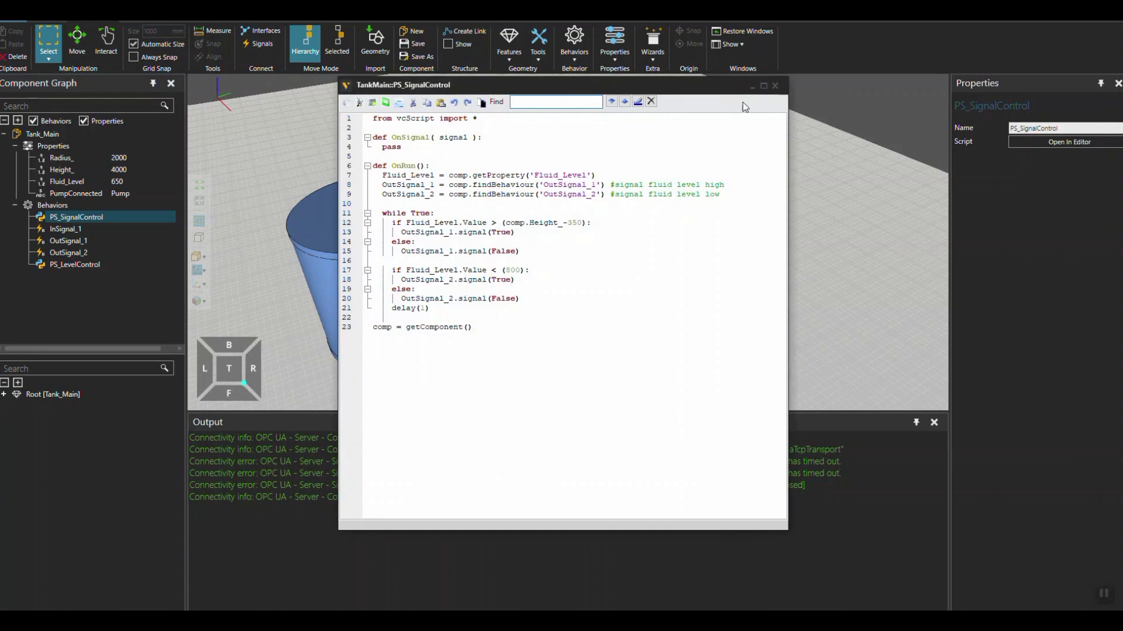
left_click(775, 86)
Clear the output log and deselect the main tank.
right_click_drag(511, 359, 552, 359, "ctrl")
right_click(519, 494)
left_click(547, 501)
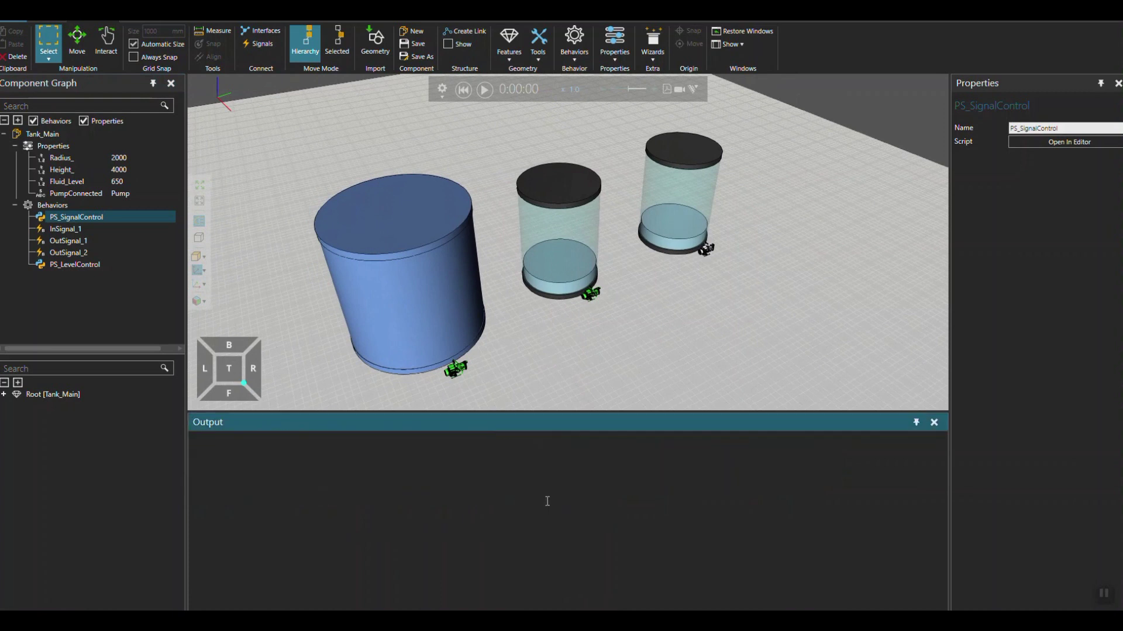
left_click(522, 369)
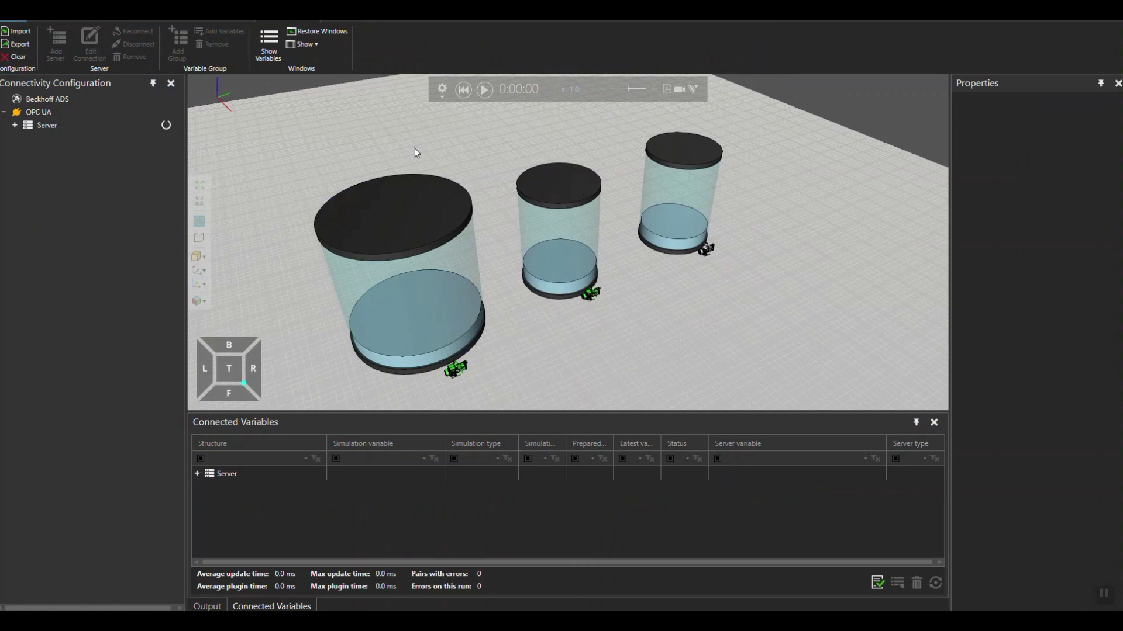
Expand the OPC UA server to list the Simulation to server and Server to simulation pairs, then return to PowerPoint.
left_click(14, 125)
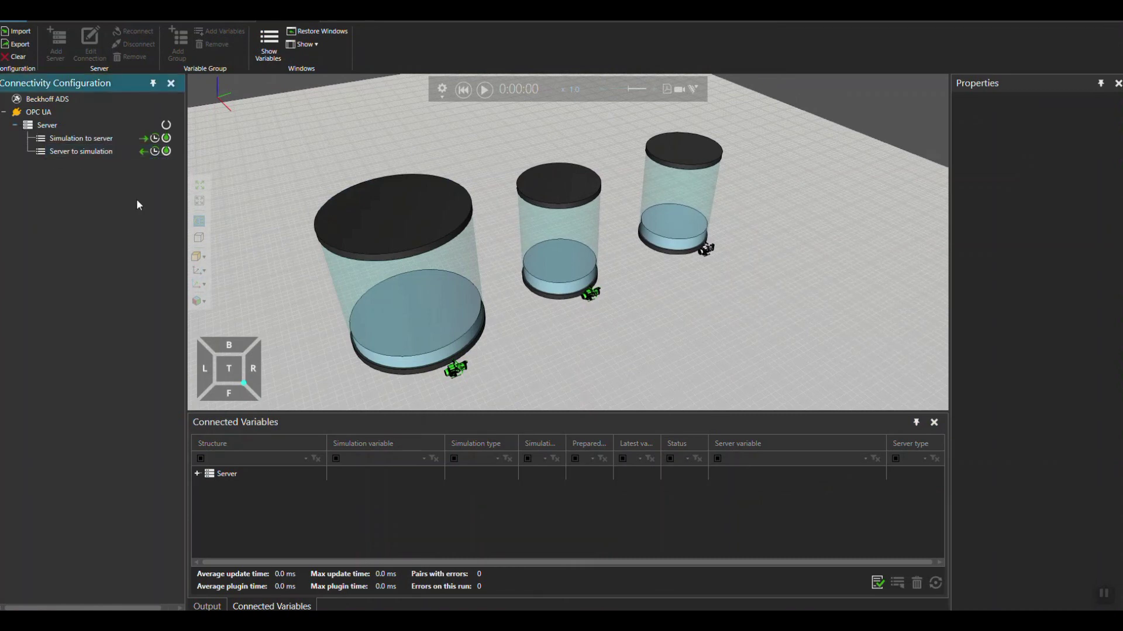
left_click(47, 126)
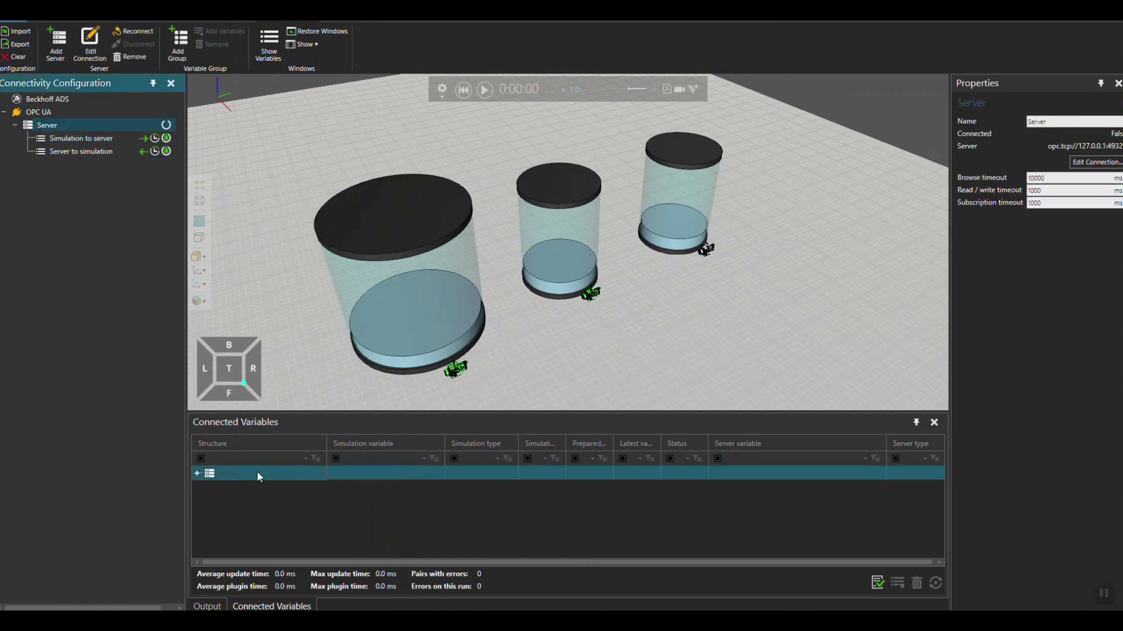
left_click(198, 474)
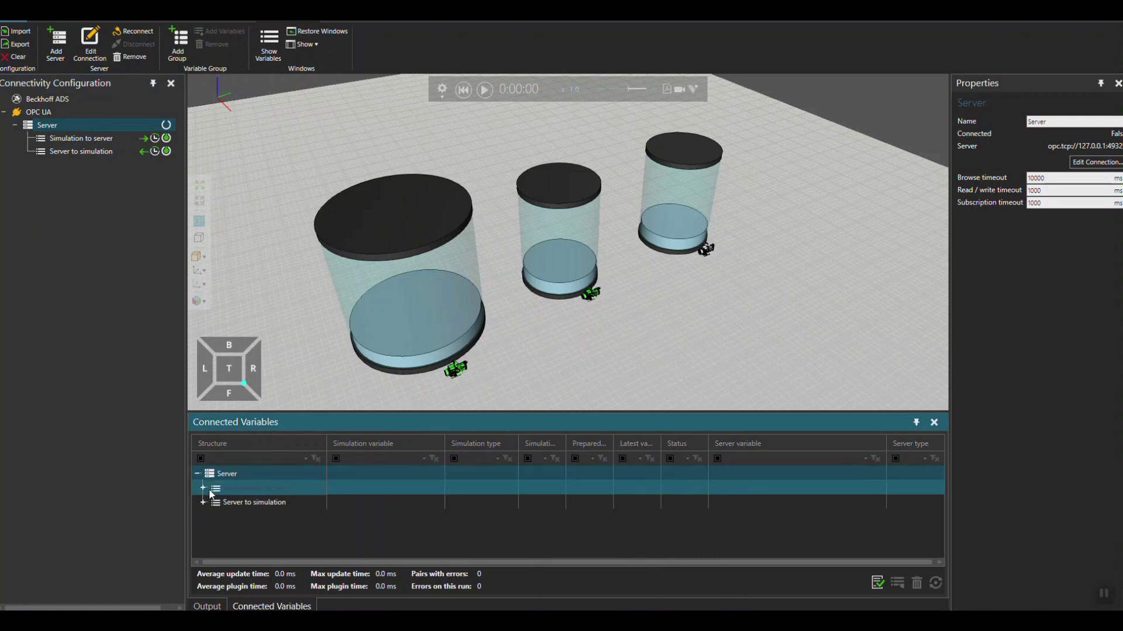
left_click(204, 490)
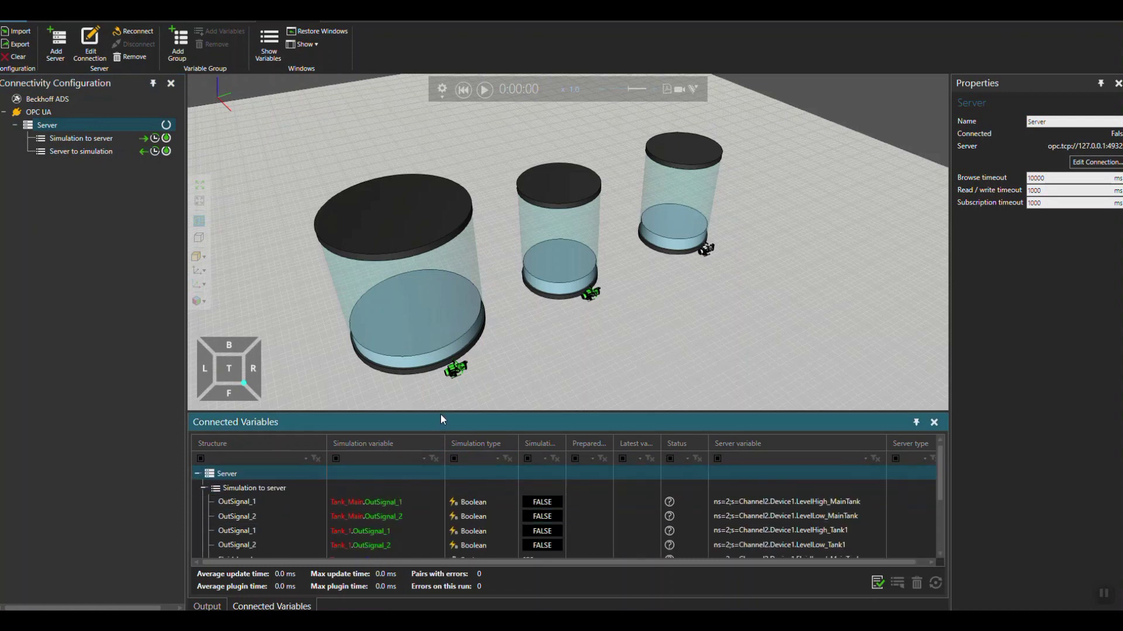
left_click_drag(441, 413, 445, 279)
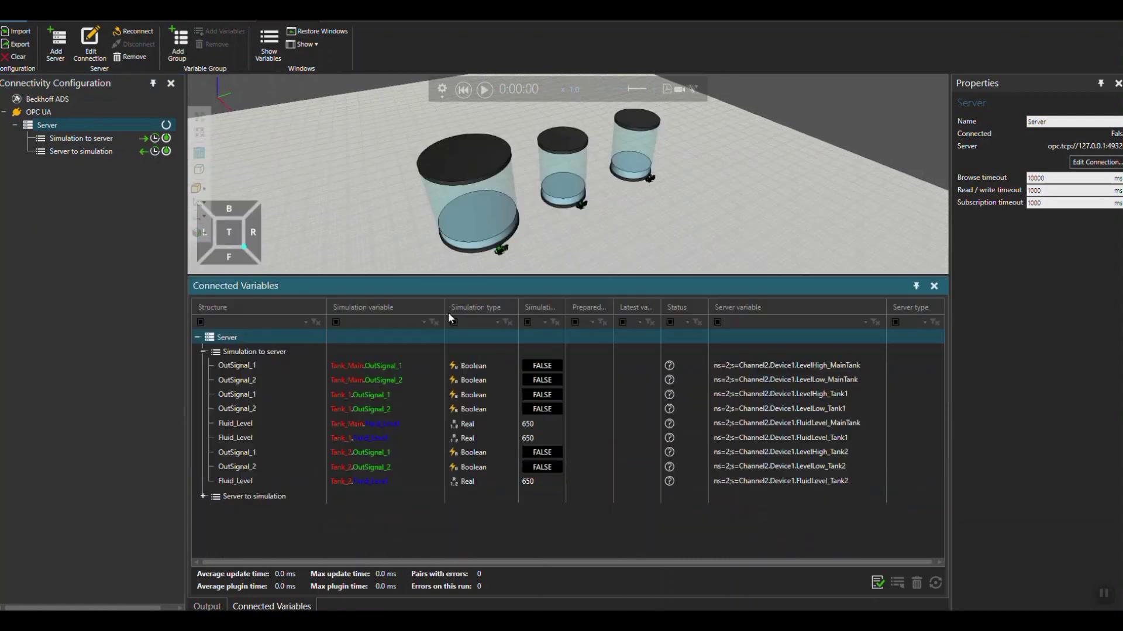
left_click(205, 500)
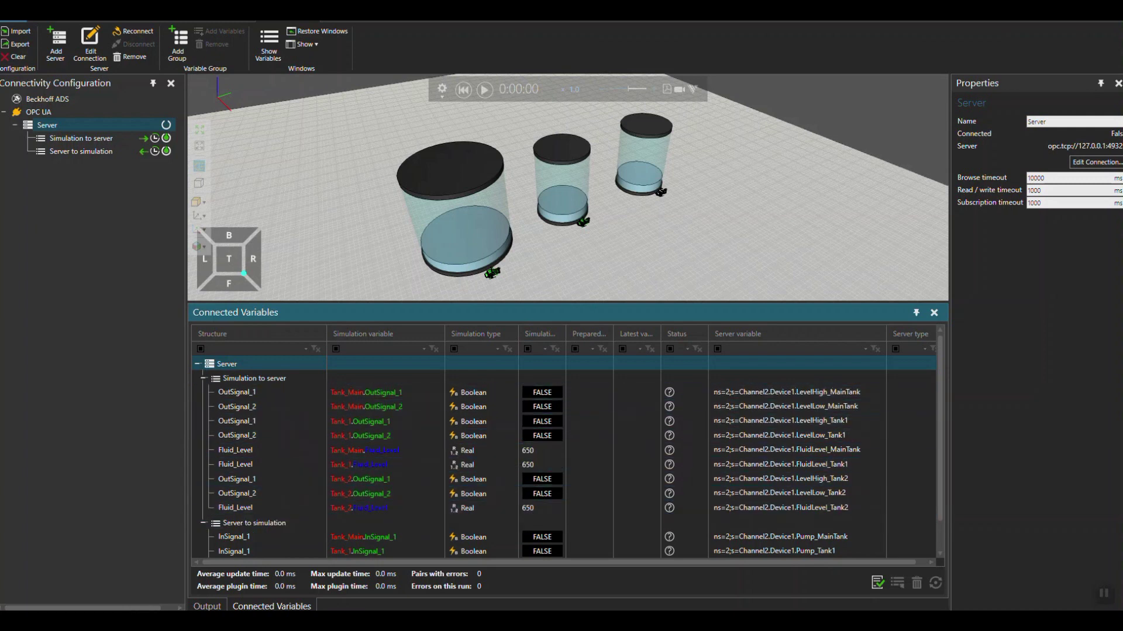
key("alt+Tab")
left_click(129, 435)
scroll(116, 469, "down", 2)
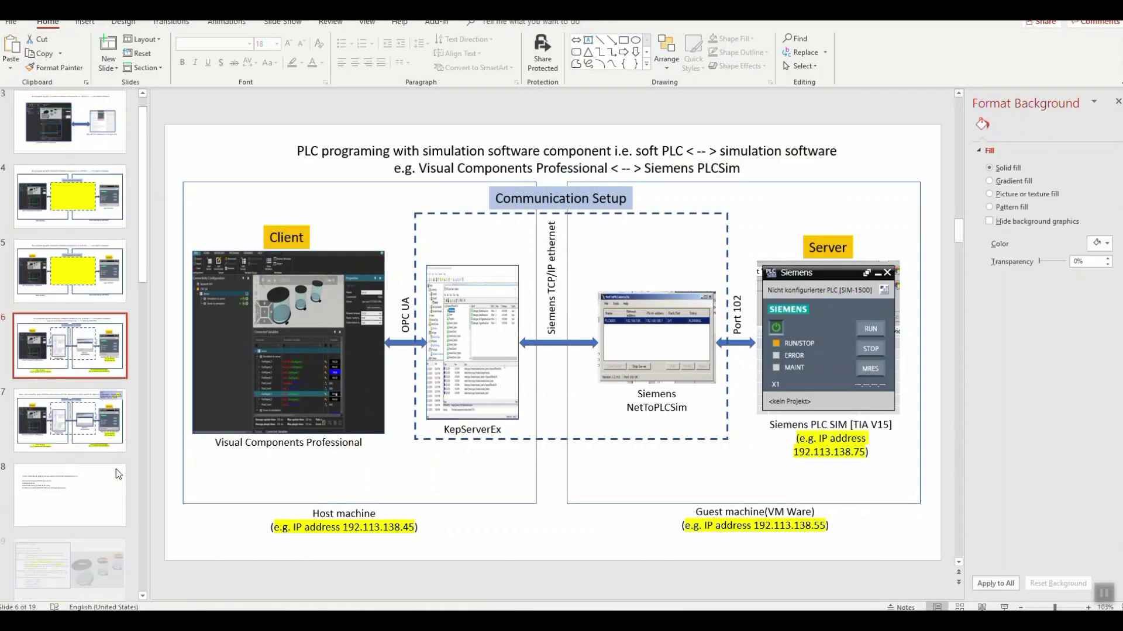
scroll(116, 469, "down", 5)
left_click(86, 420)
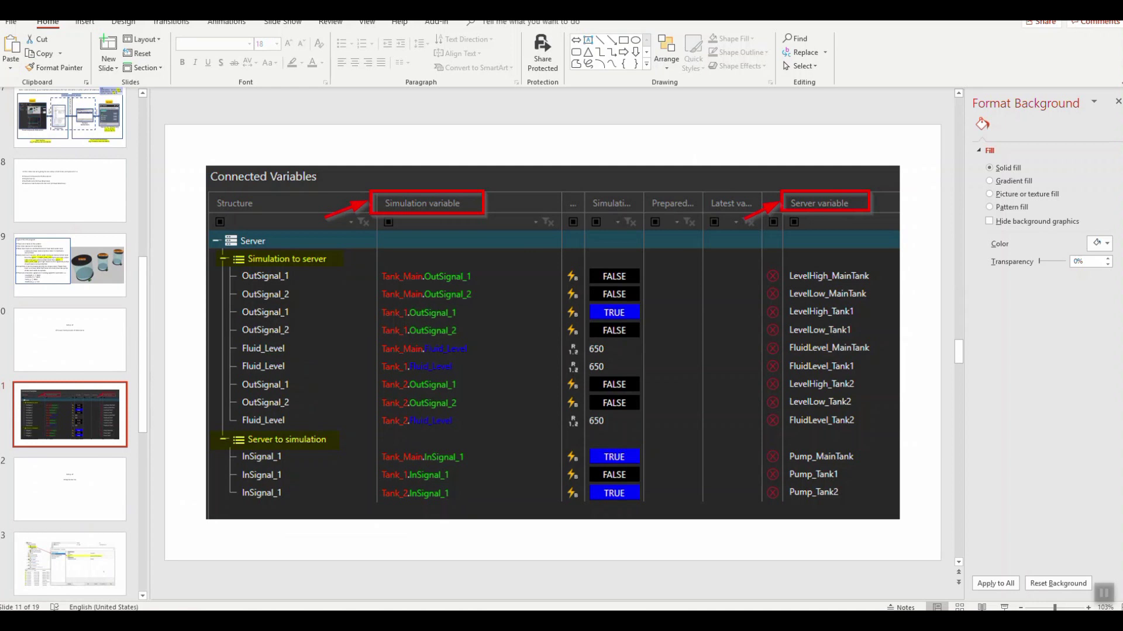
key("alt+Tab")
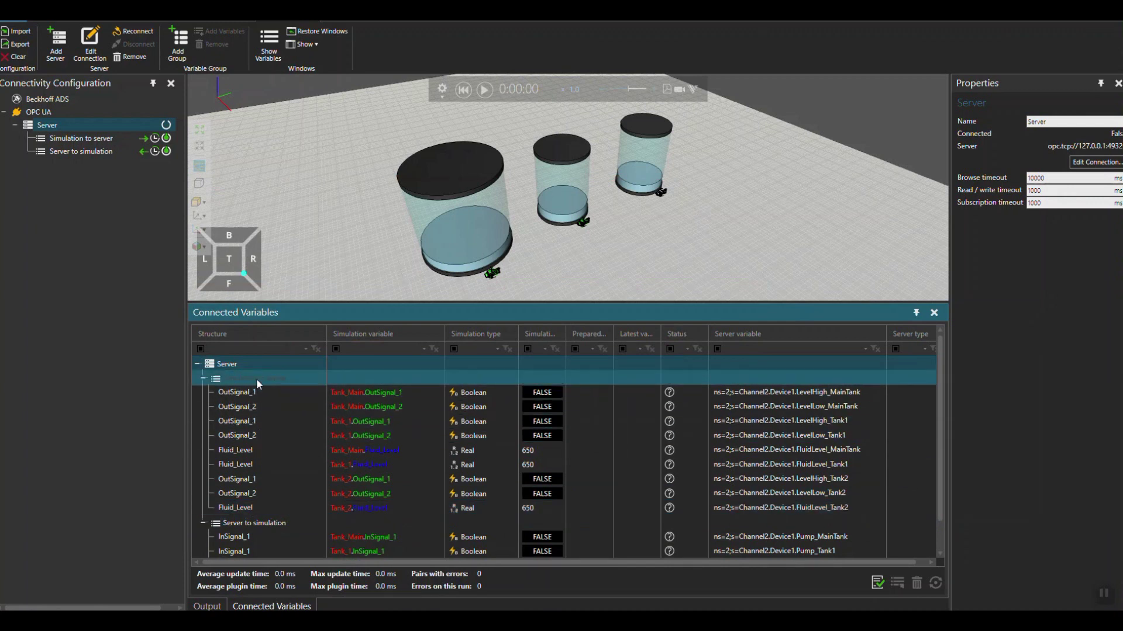
Delete the Tank_2 Fluid_Level variable pair.
left_click(251, 505)
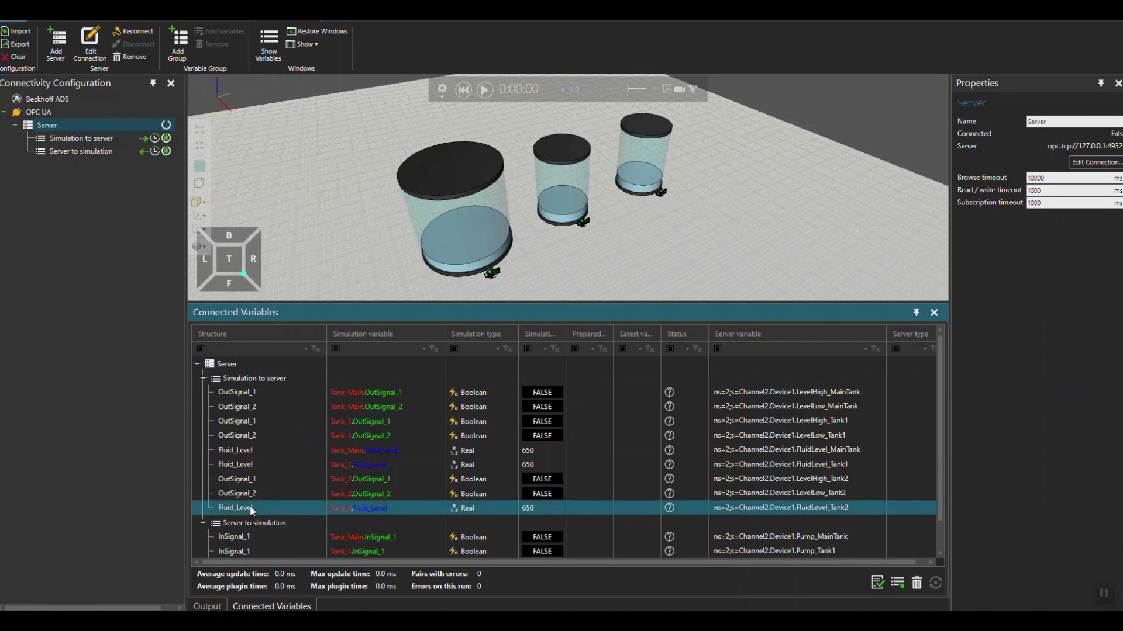
right_click(251, 505)
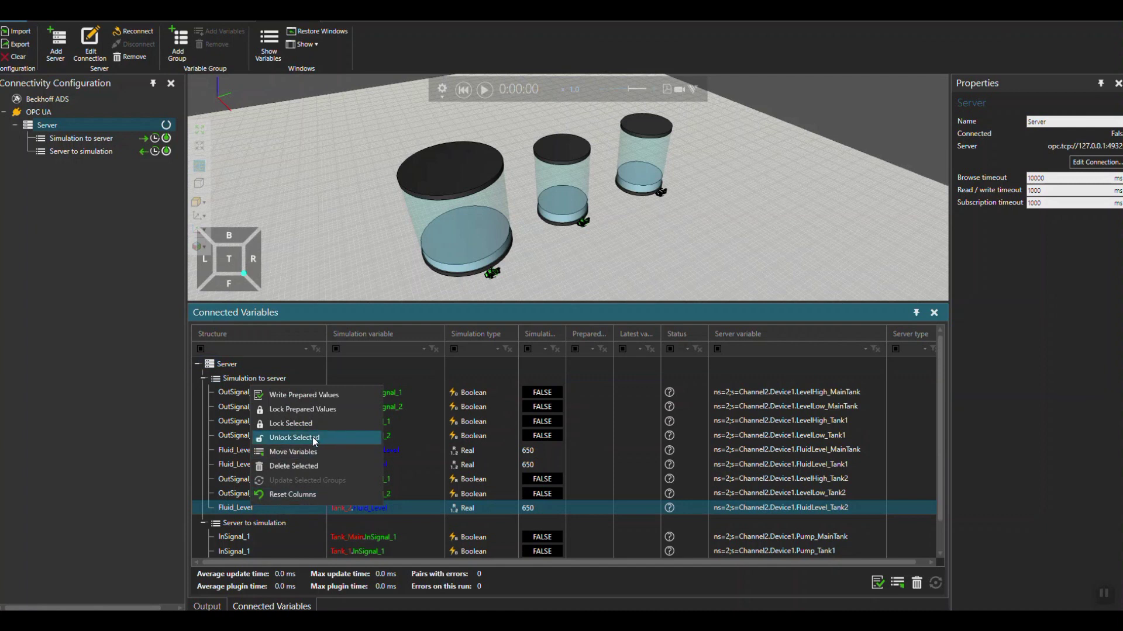
left_click(304, 462)
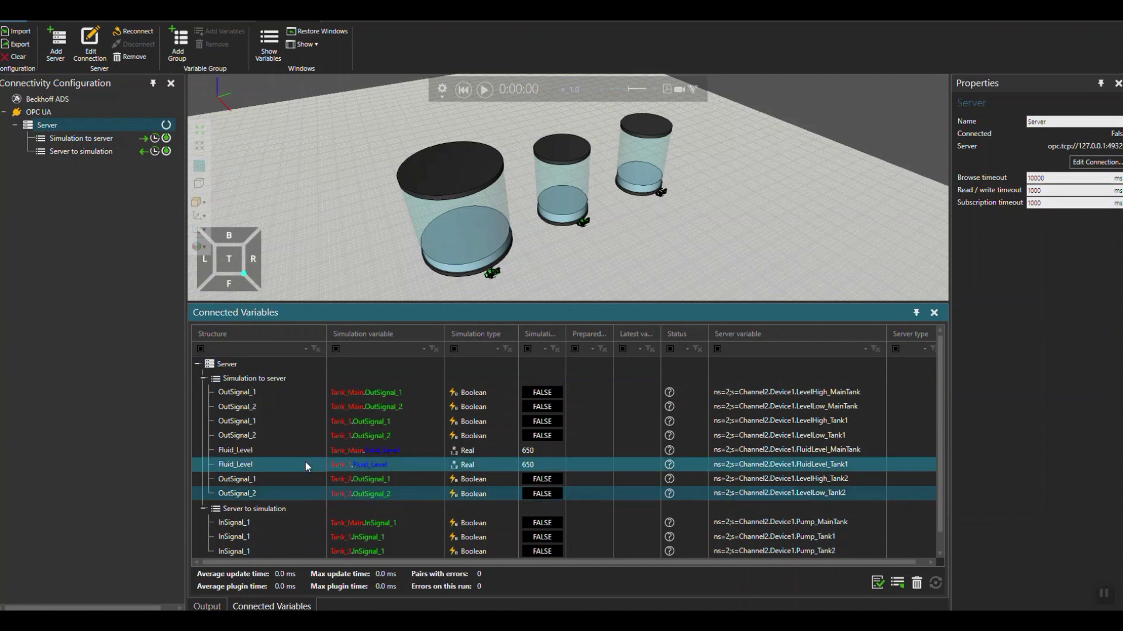
Connect to the OPC UA server and select the Simulation to server group.
left_click(270, 377)
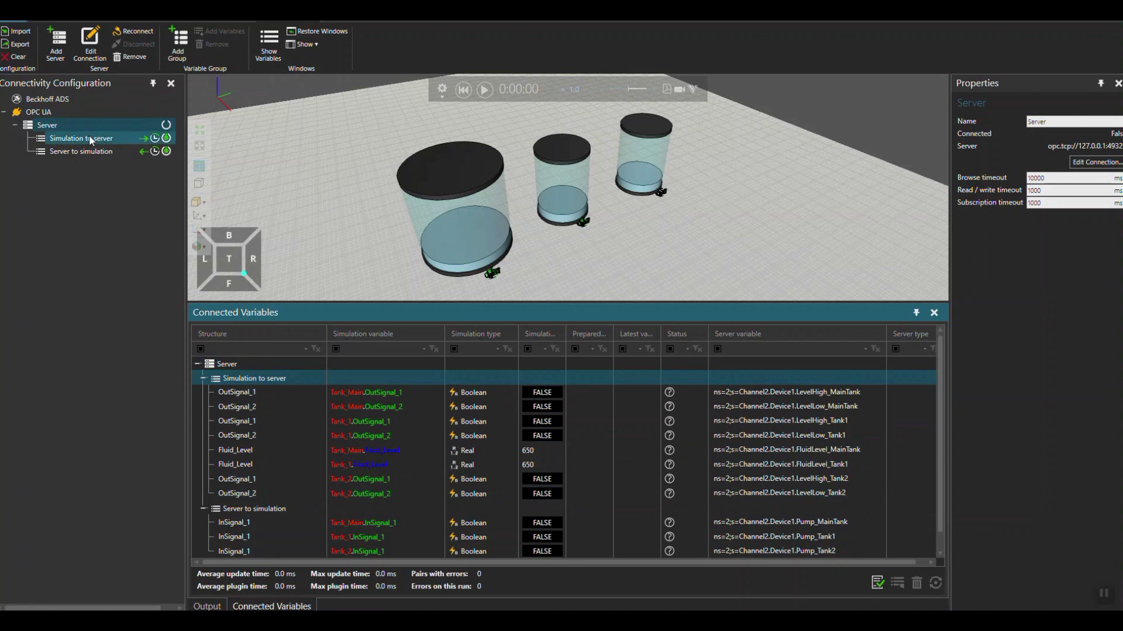
left_click(166, 125)
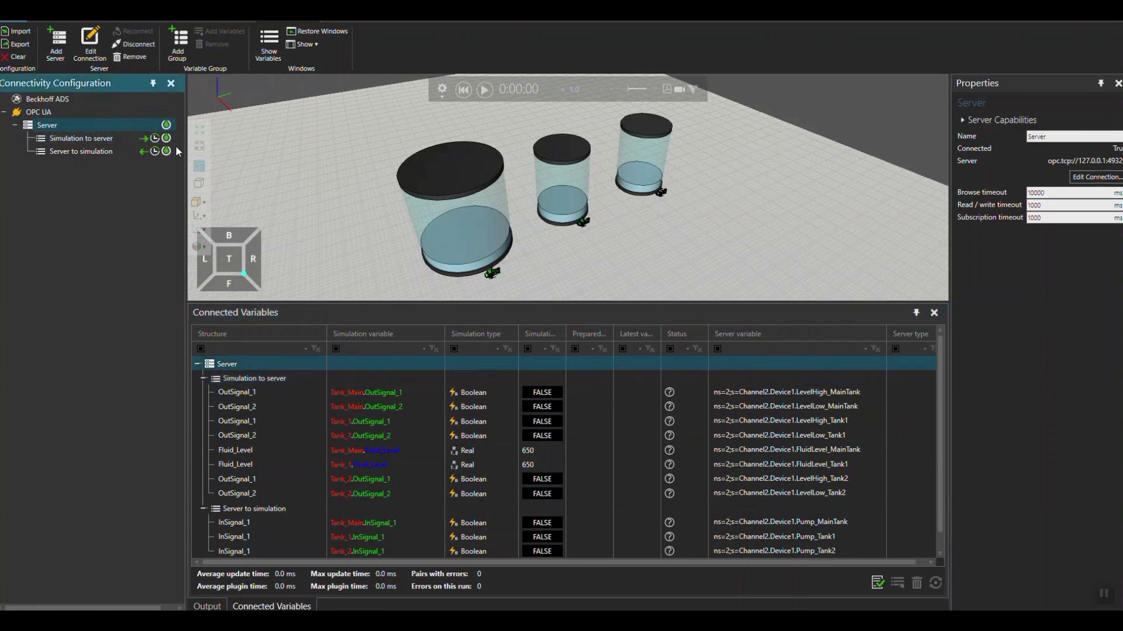
left_click(106, 139)
Create variable pairs for Simulation to server, choosing Tank_2's Fluid_Level property.
right_click(106, 140)
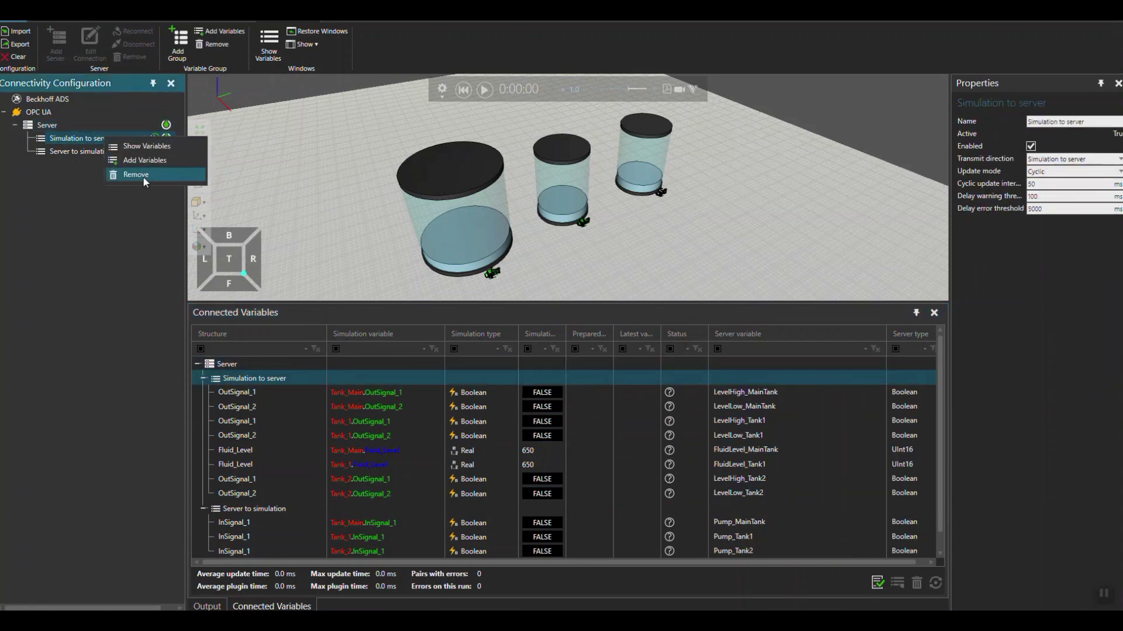
left_click(143, 159)
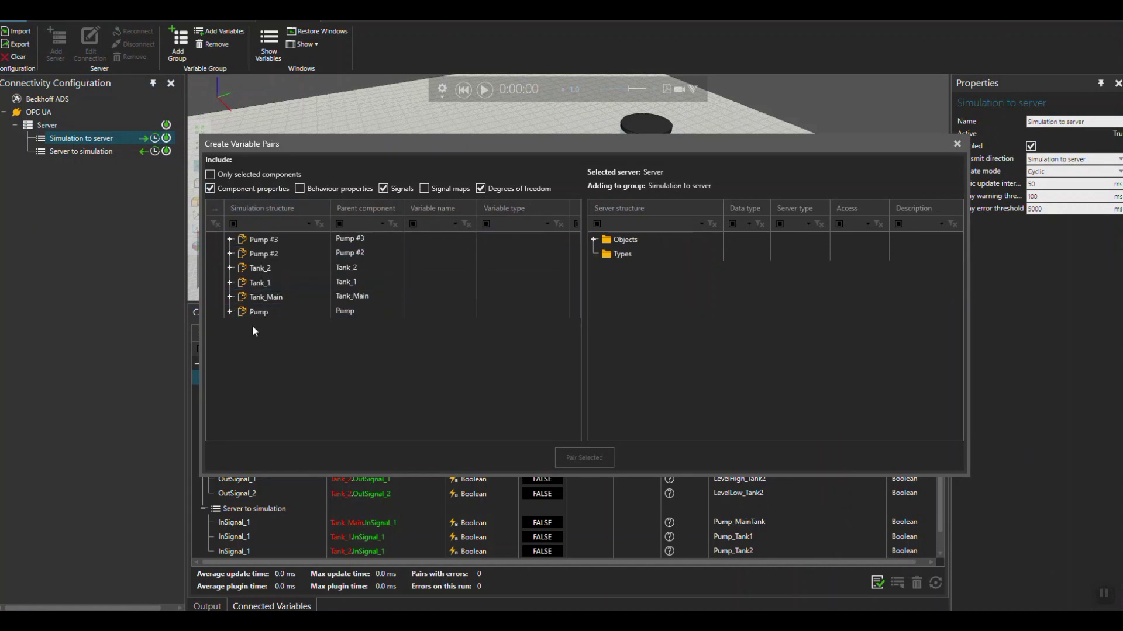
left_click(229, 267)
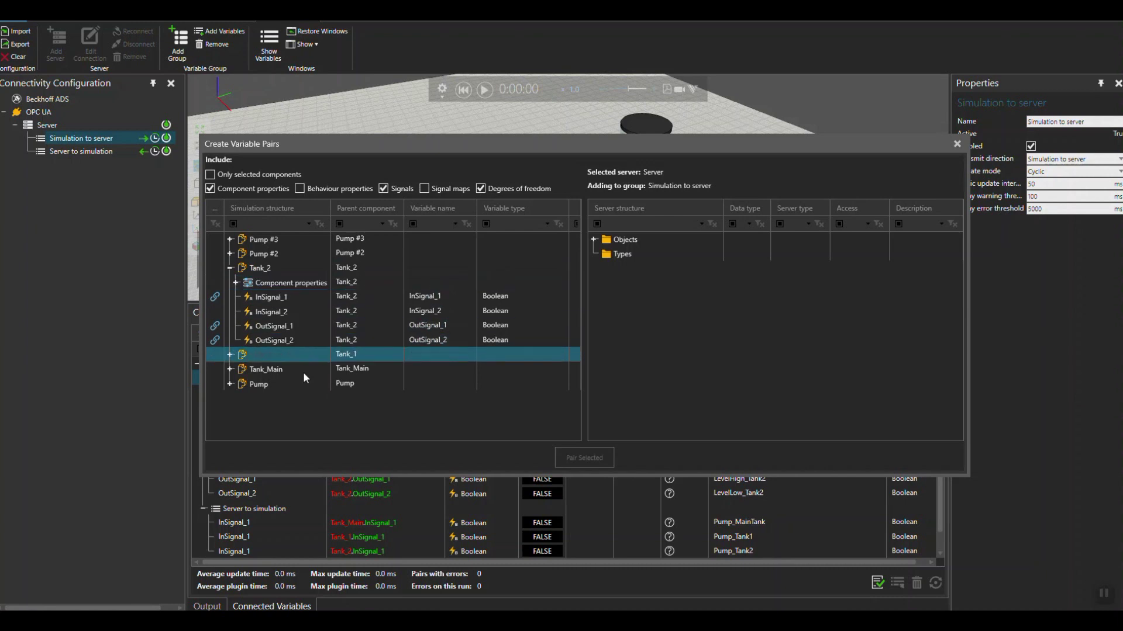
left_click(236, 282)
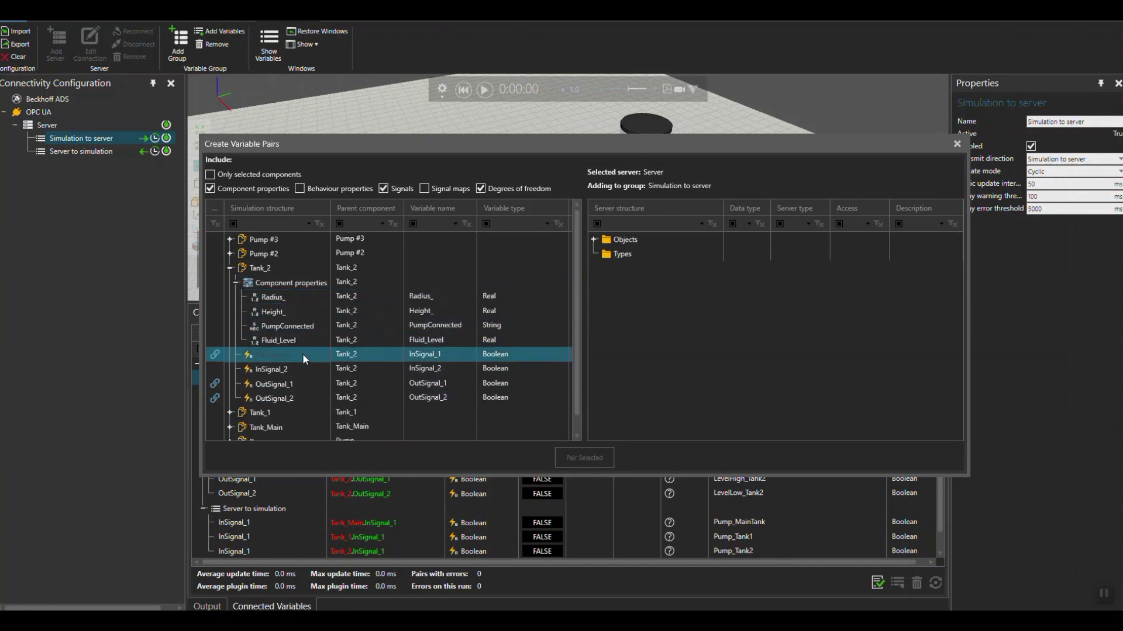
left_click(291, 341)
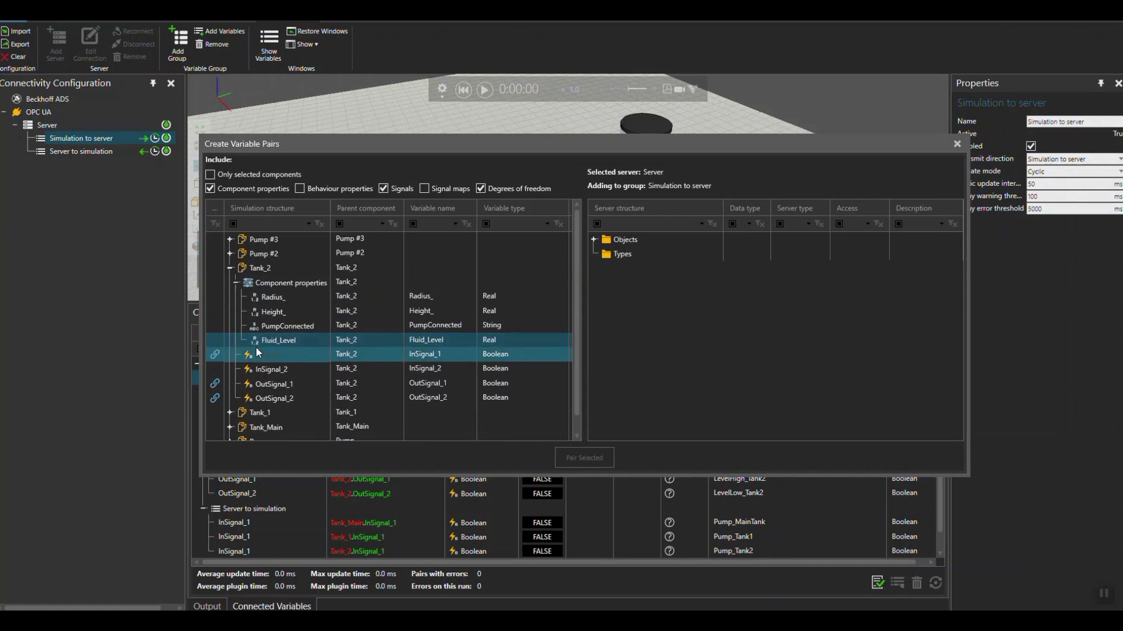
Pair it with server tag FluidLevel_Tank2 under Channel2.Device1, then connect the variables.
left_click(595, 241)
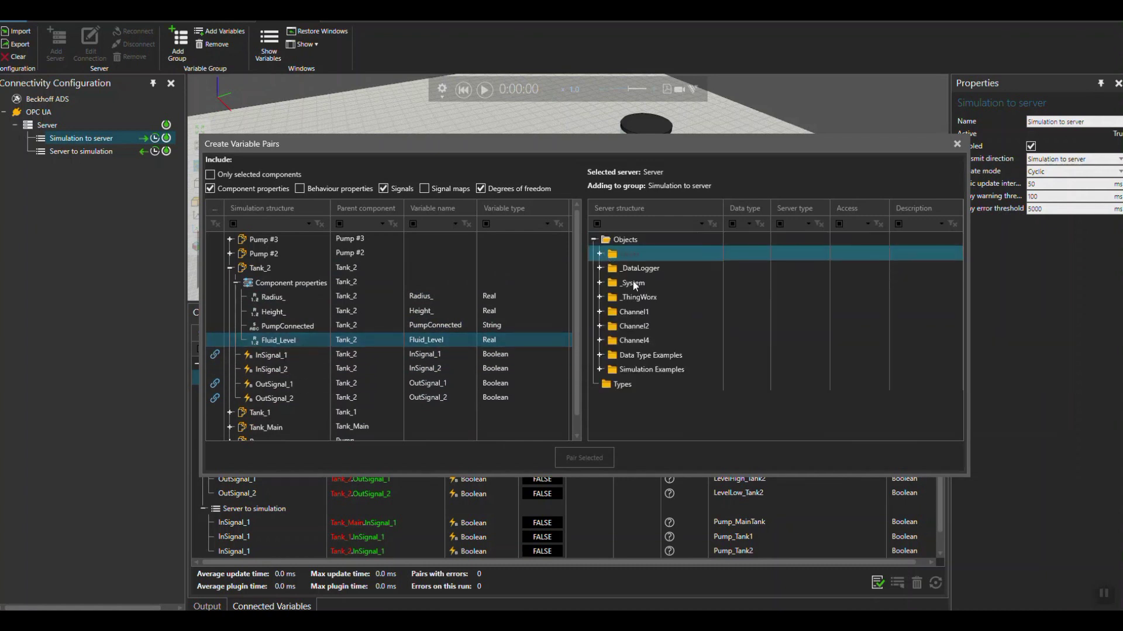
left_click(600, 327)
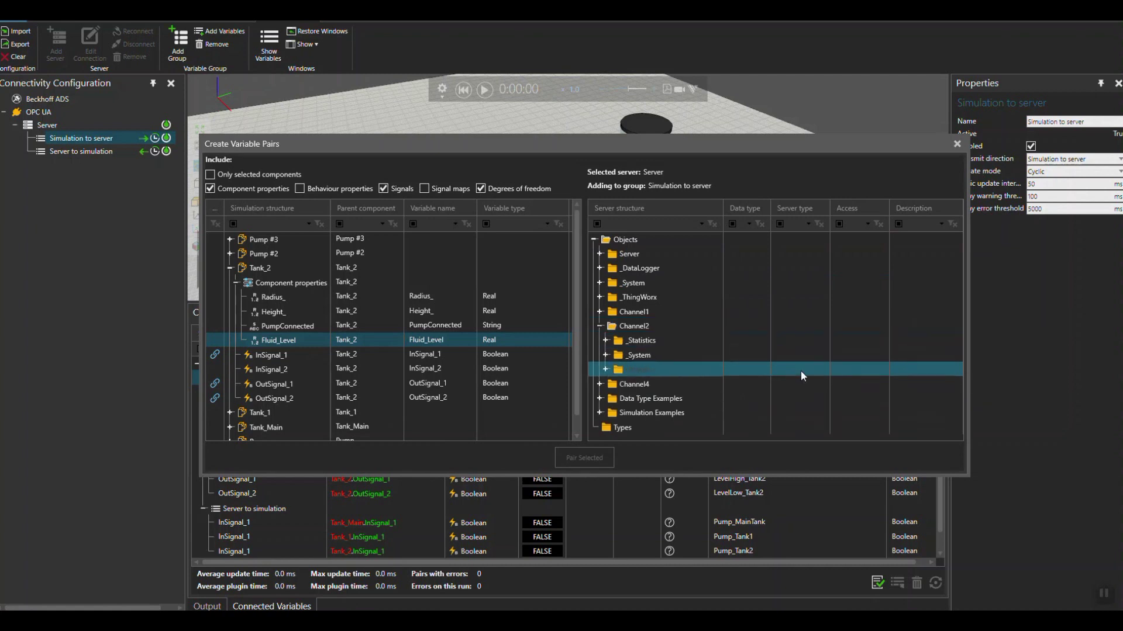
left_click(606, 371)
scroll(762, 371, "down", 3)
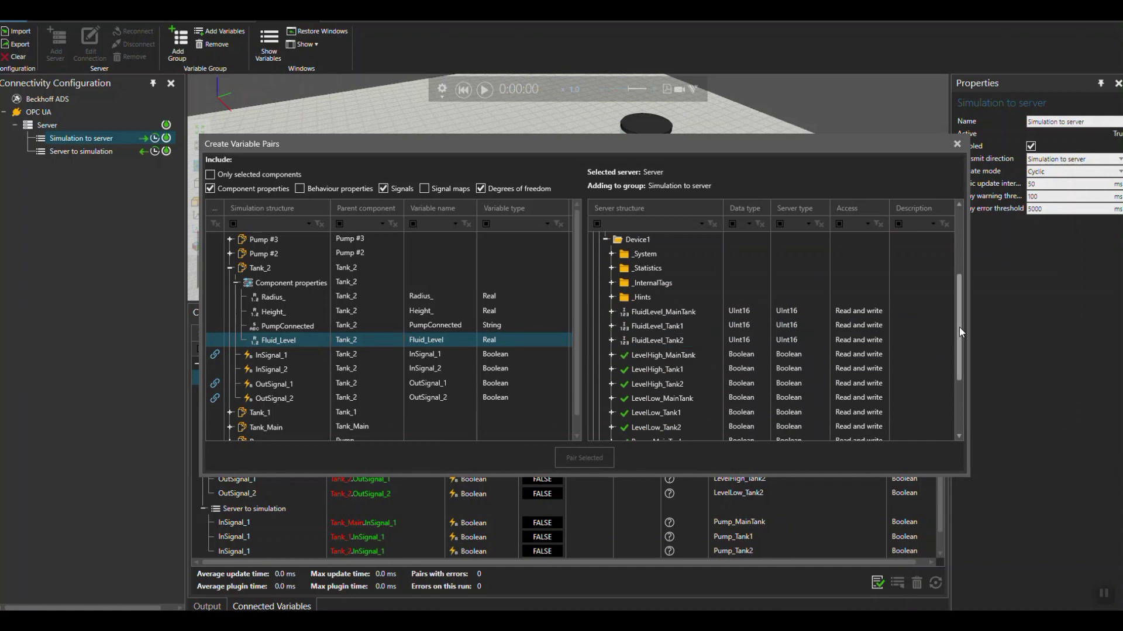
left_click_drag(959, 332, 958, 362)
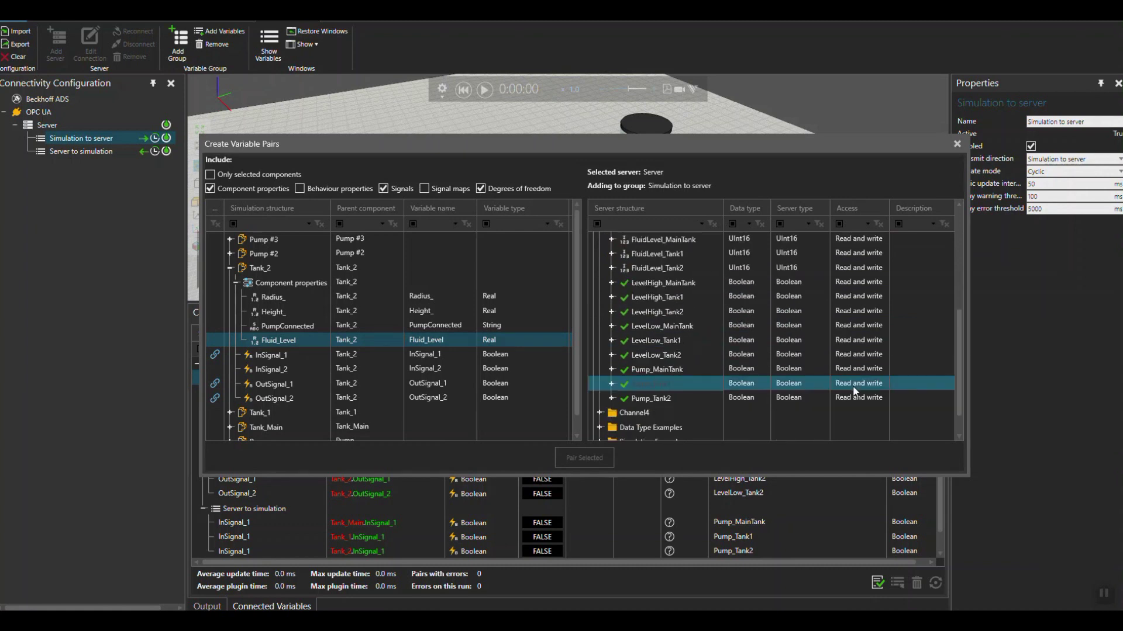
scroll(724, 370, "up", 1)
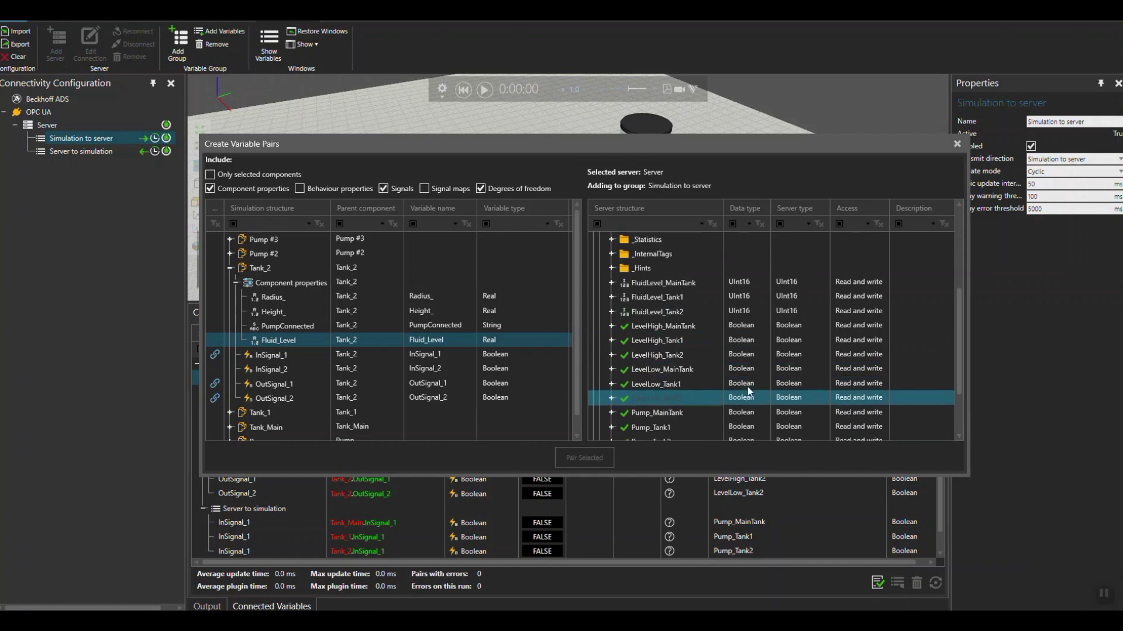
left_click(696, 314)
left_click(585, 458)
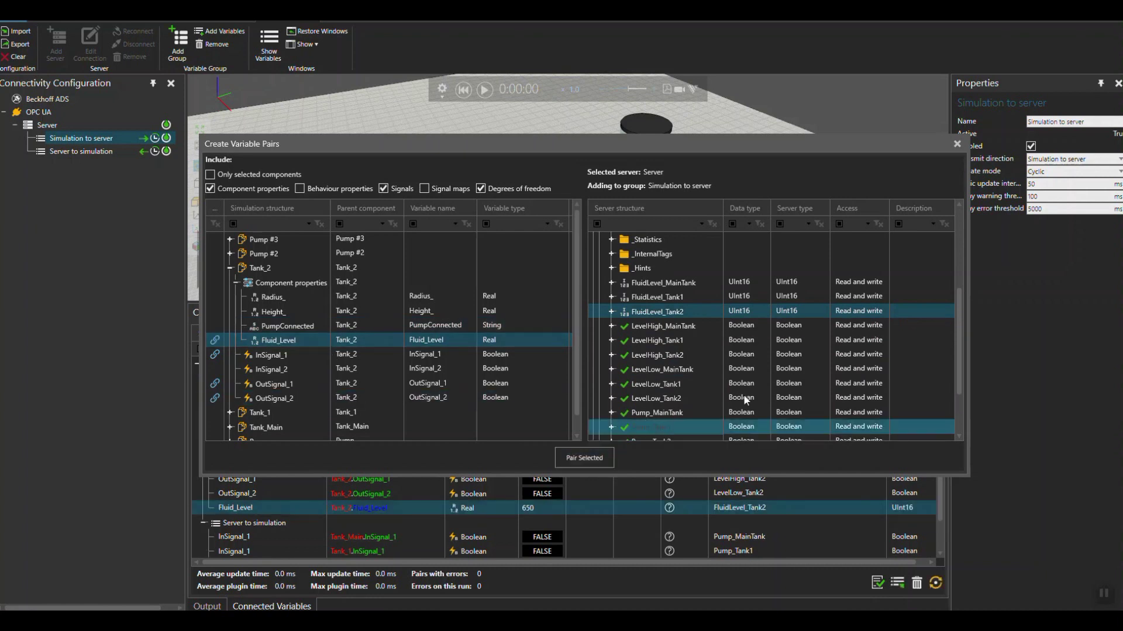
left_click(958, 143)
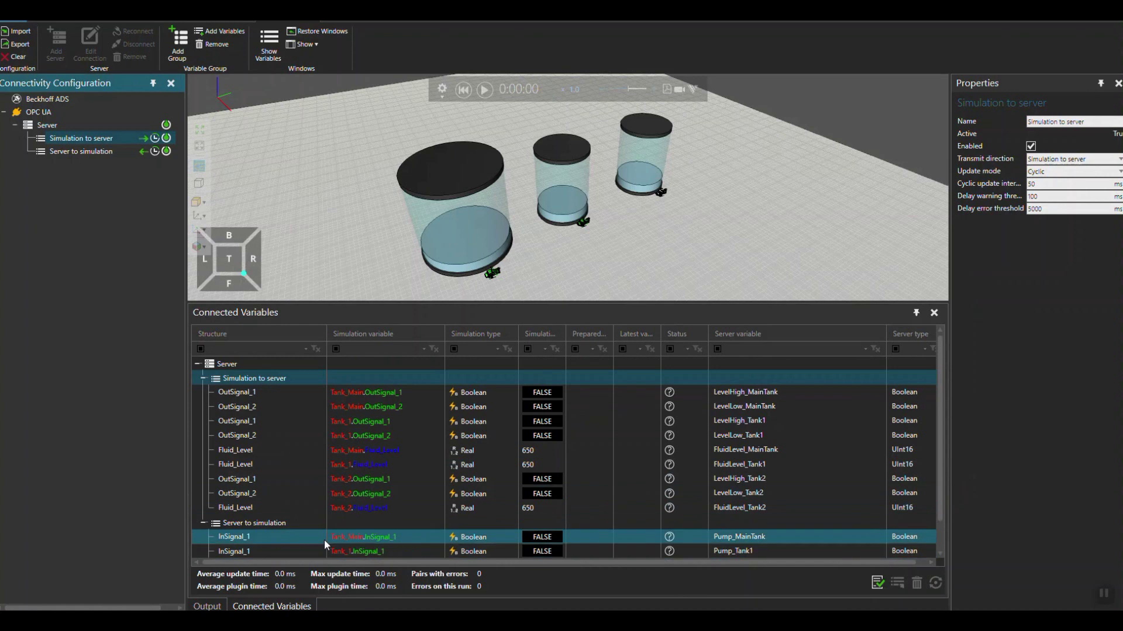
right_click(271, 496)
left_click(327, 578)
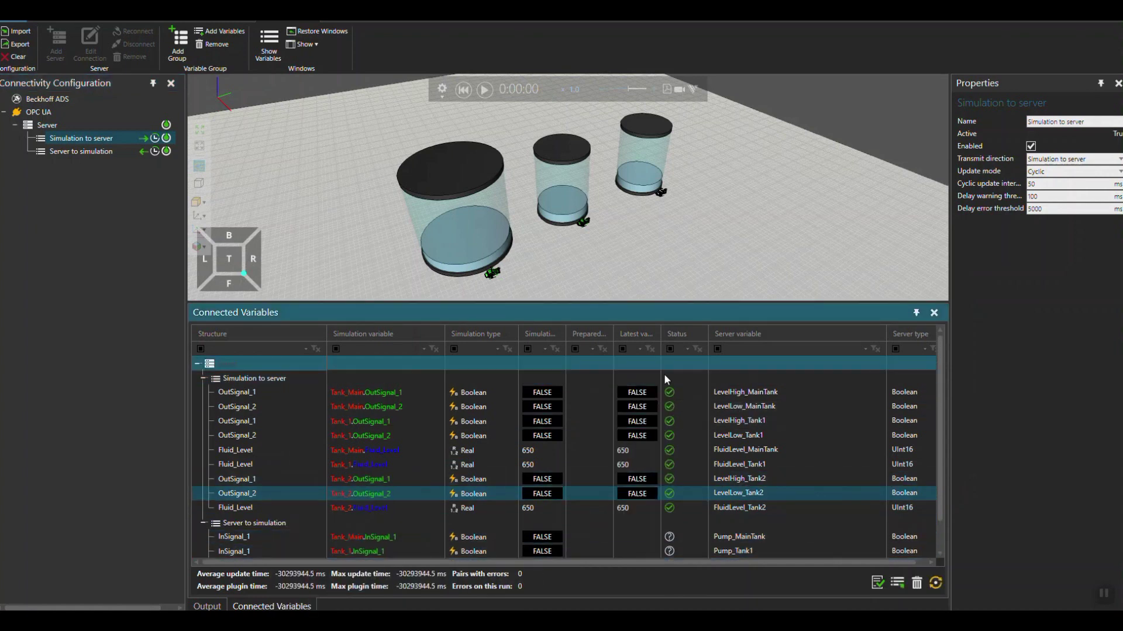
Bring KEPServerEX 6 Configuration forward and inspect its Runtime menu.
key("alt+Tab")
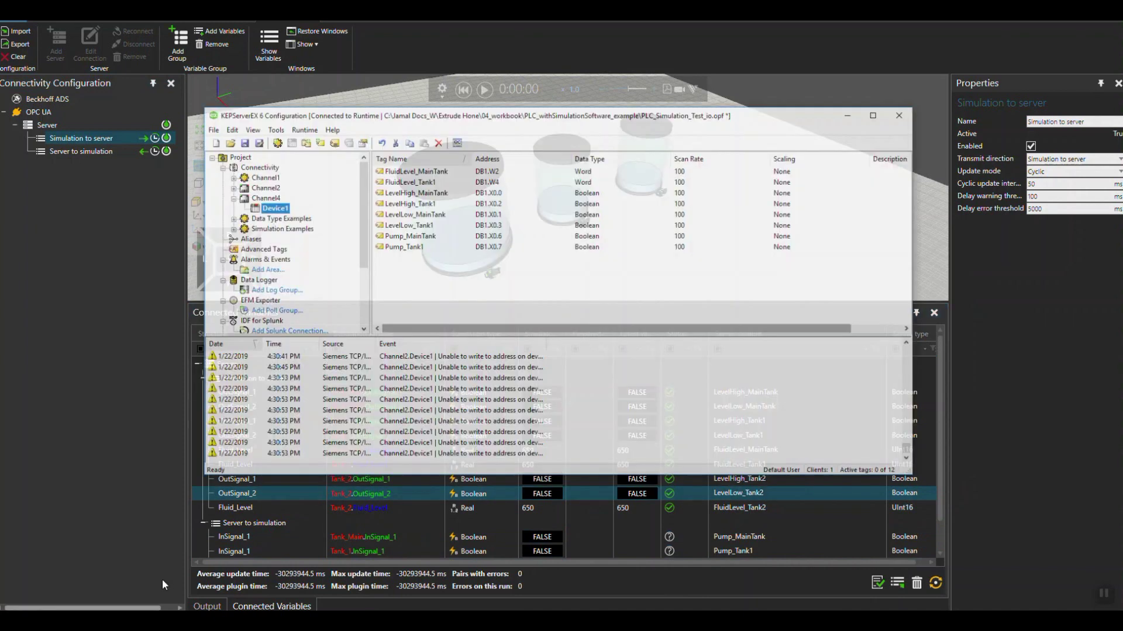
left_click_drag(360, 92, 343, 96)
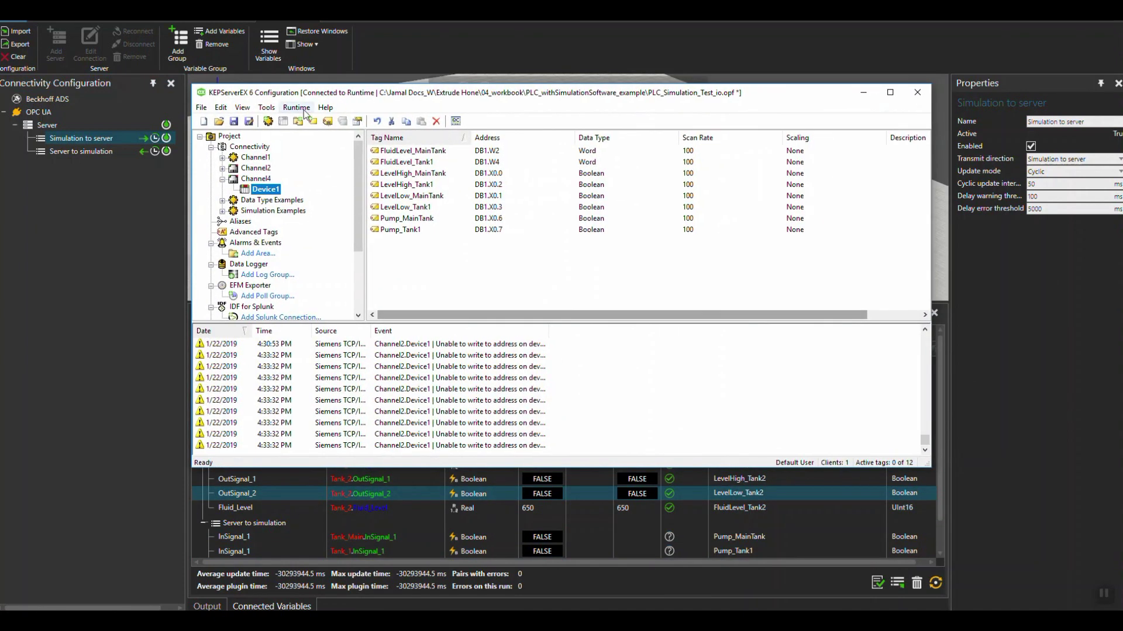
left_click(297, 107)
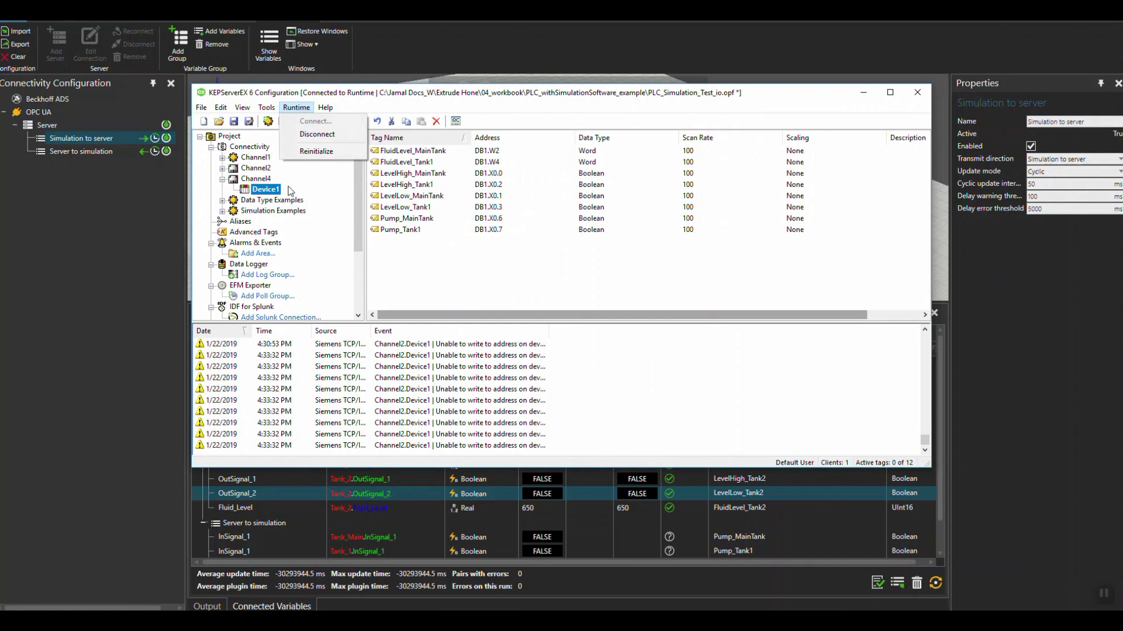
left_click(290, 96)
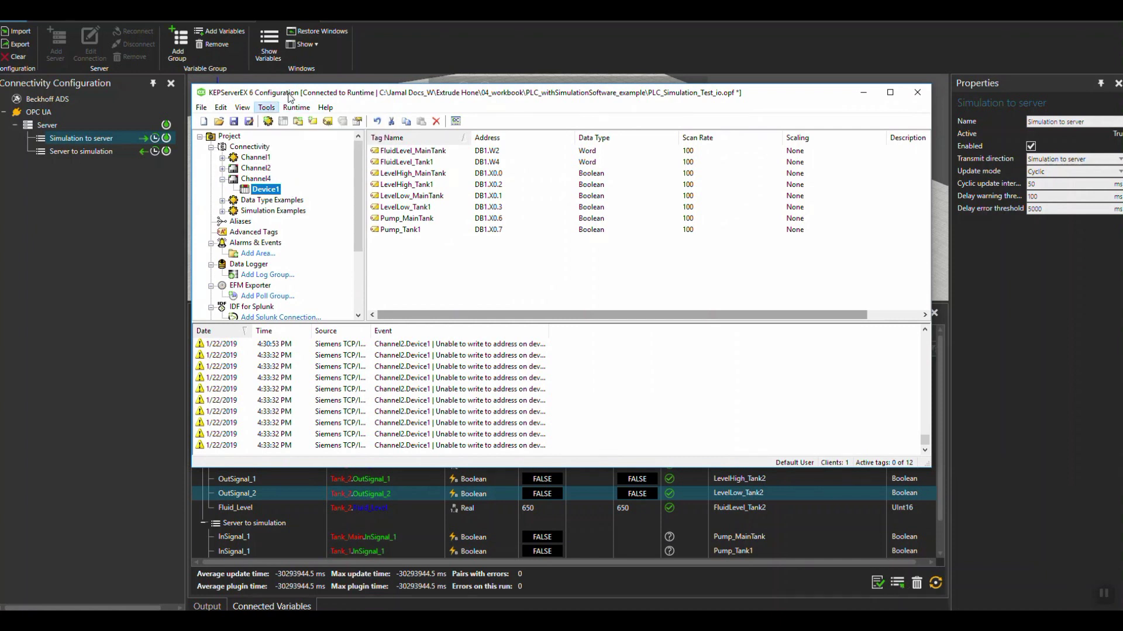
Check the KEPServerEX tray service options, then list the project's channels under Connectivity.
left_click(994, 621)
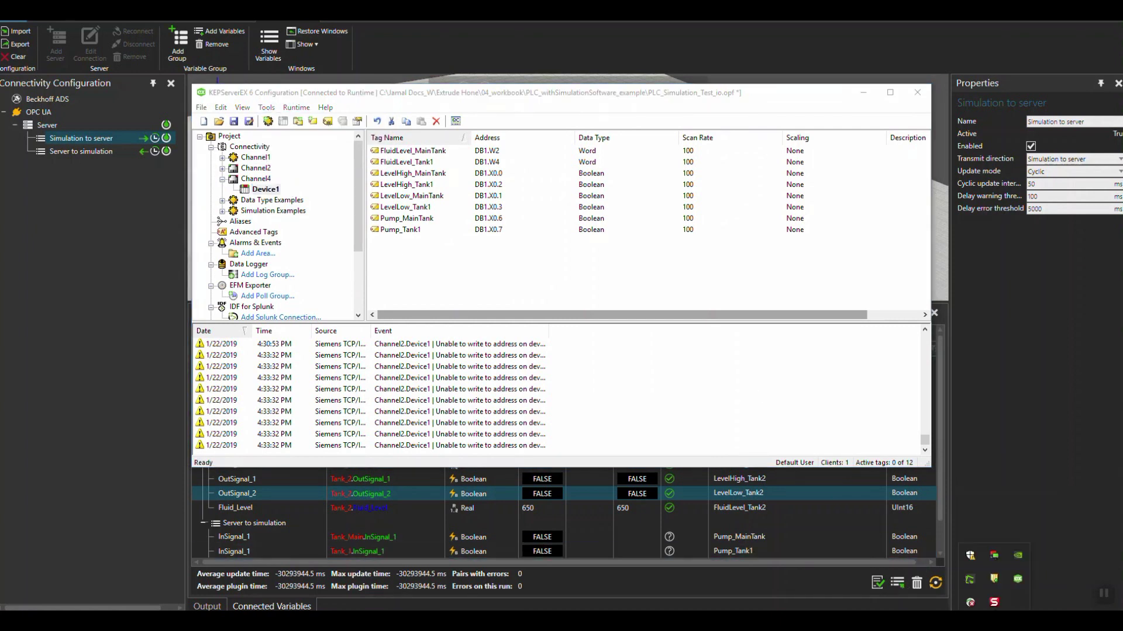
right_click(1017, 580)
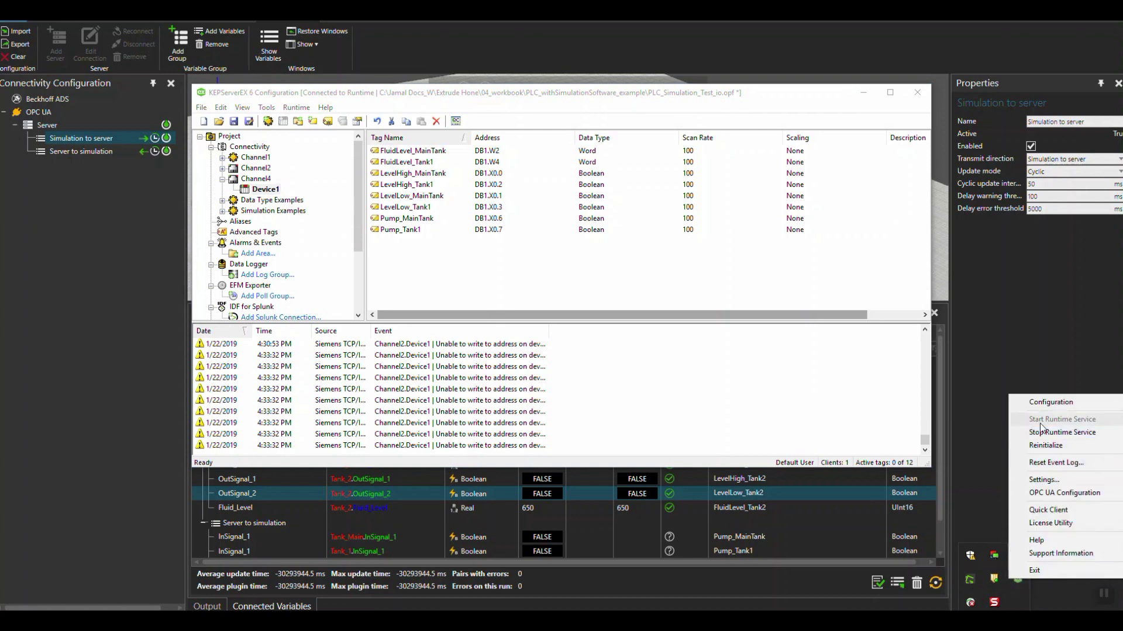
left_click(312, 99)
left_click(297, 108)
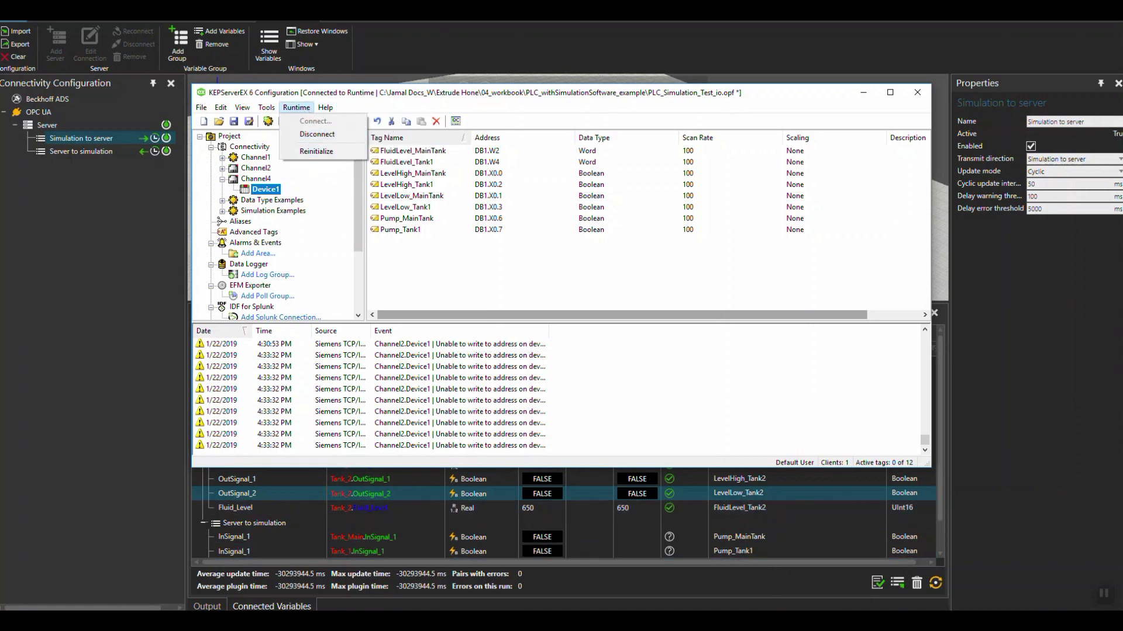
left_click(290, 606)
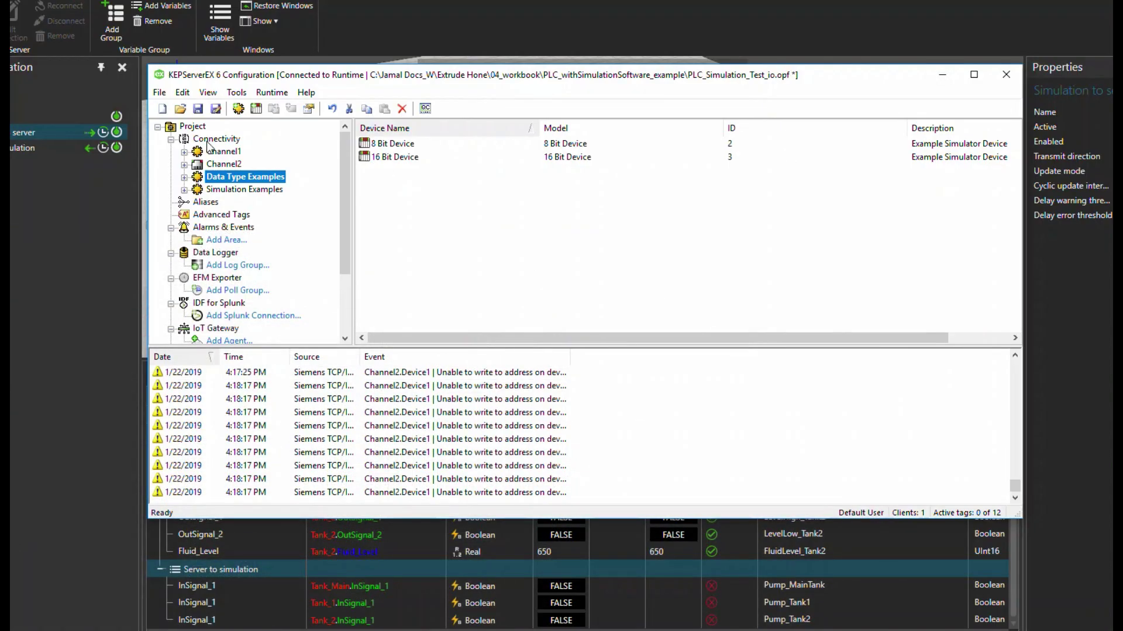
left_click(208, 143)
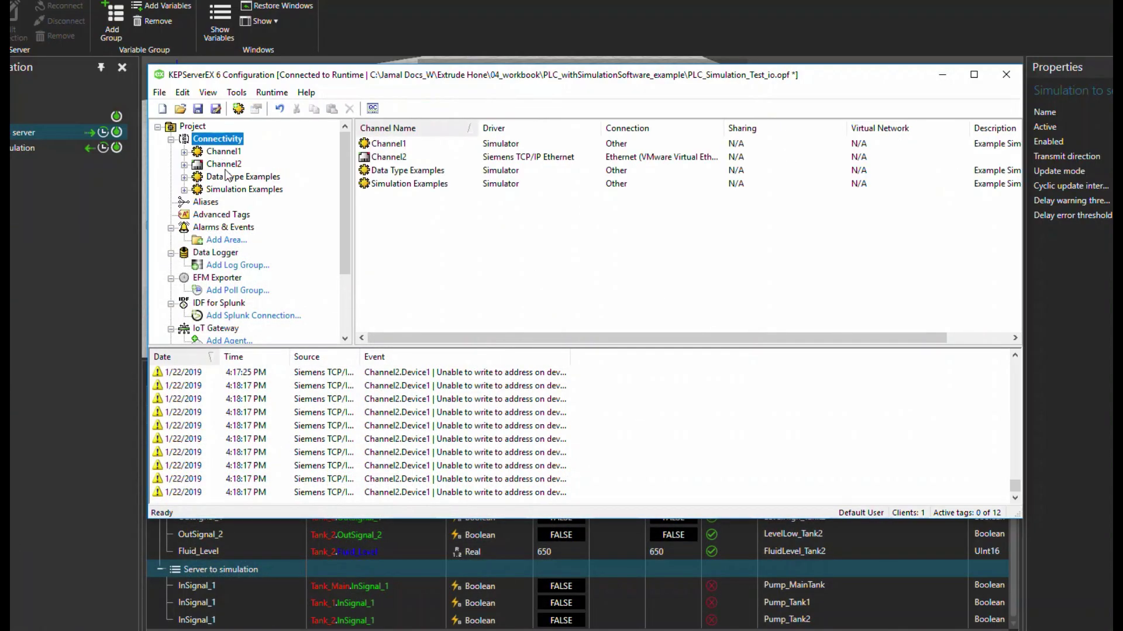
Start a new Siemens TCP/IP Ethernet channel named Channel4.
right_click(223, 142)
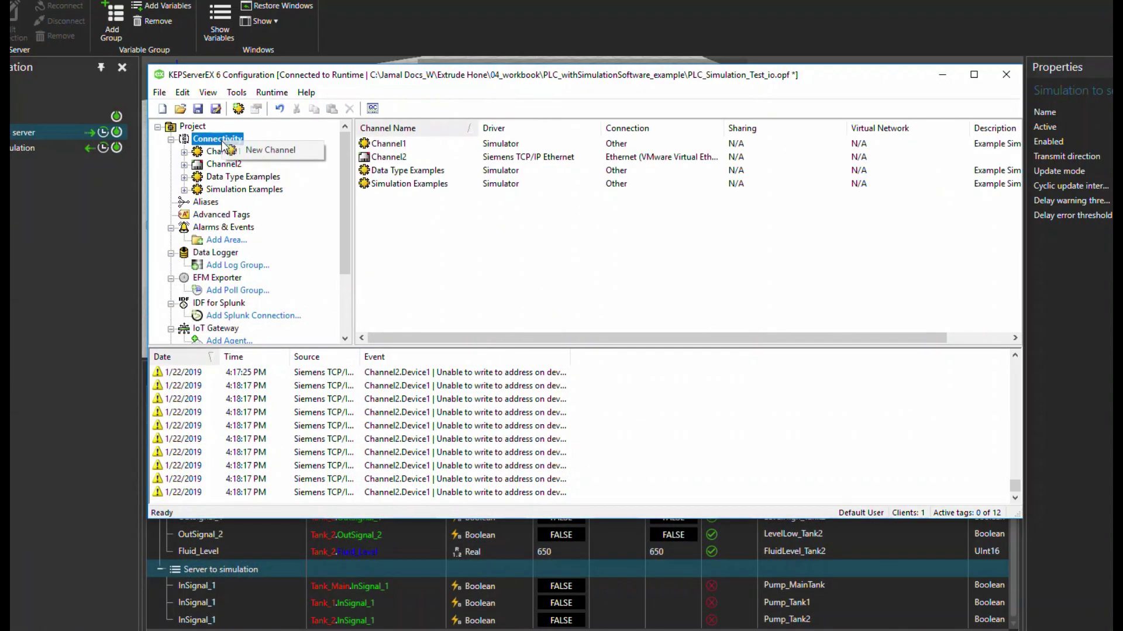
left_click(270, 151)
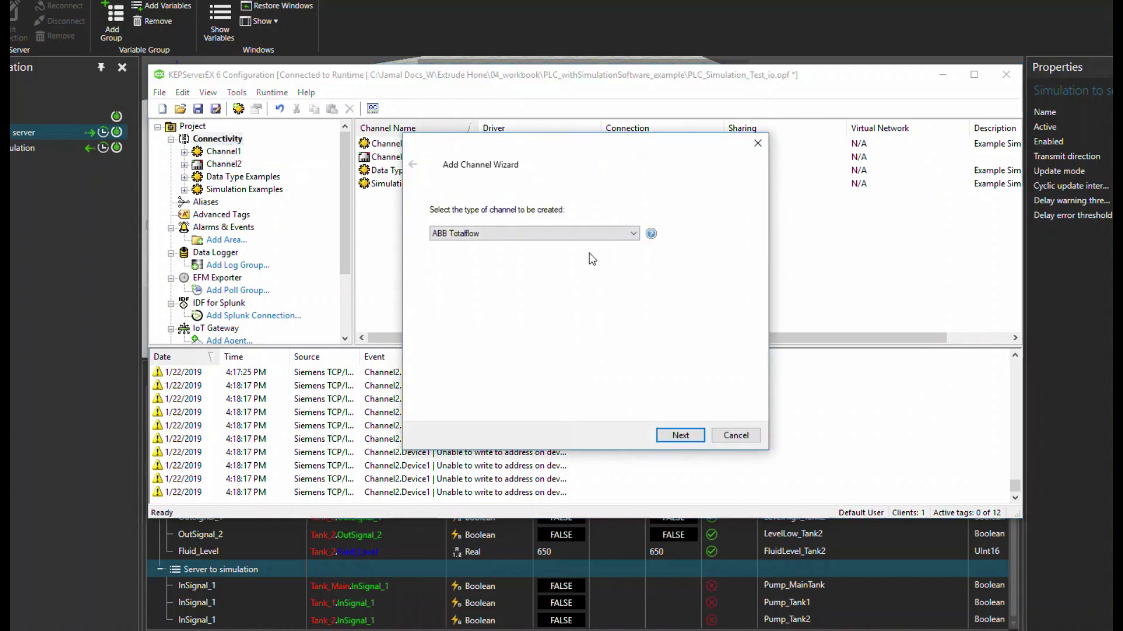
left_click(636, 236)
left_click_drag(632, 251, 632, 348)
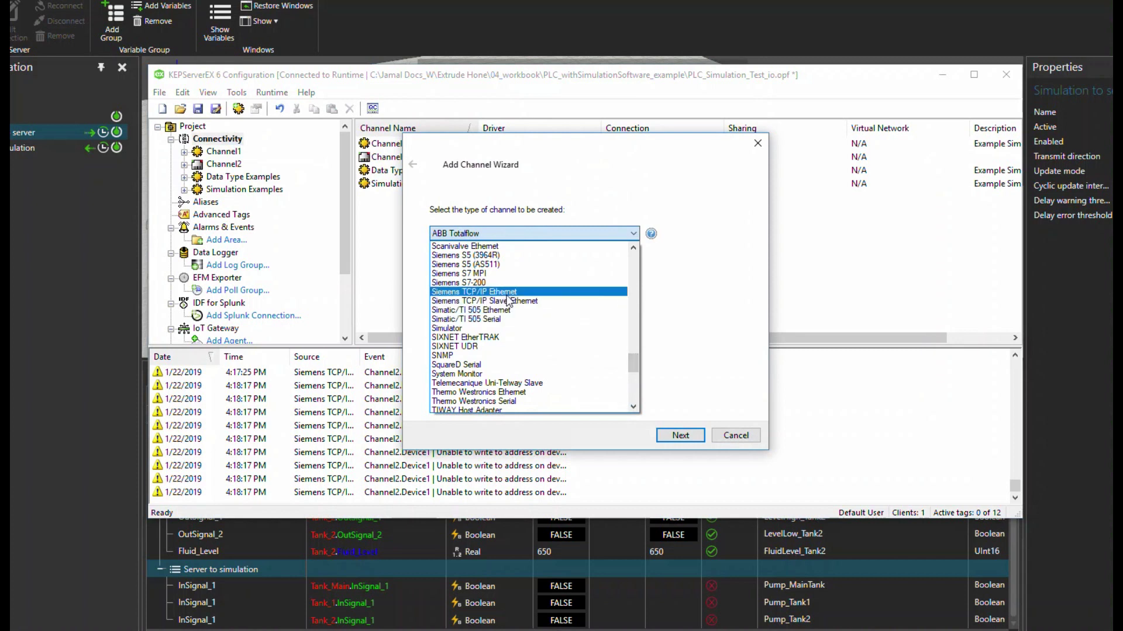
left_click(468, 293)
left_click(690, 437)
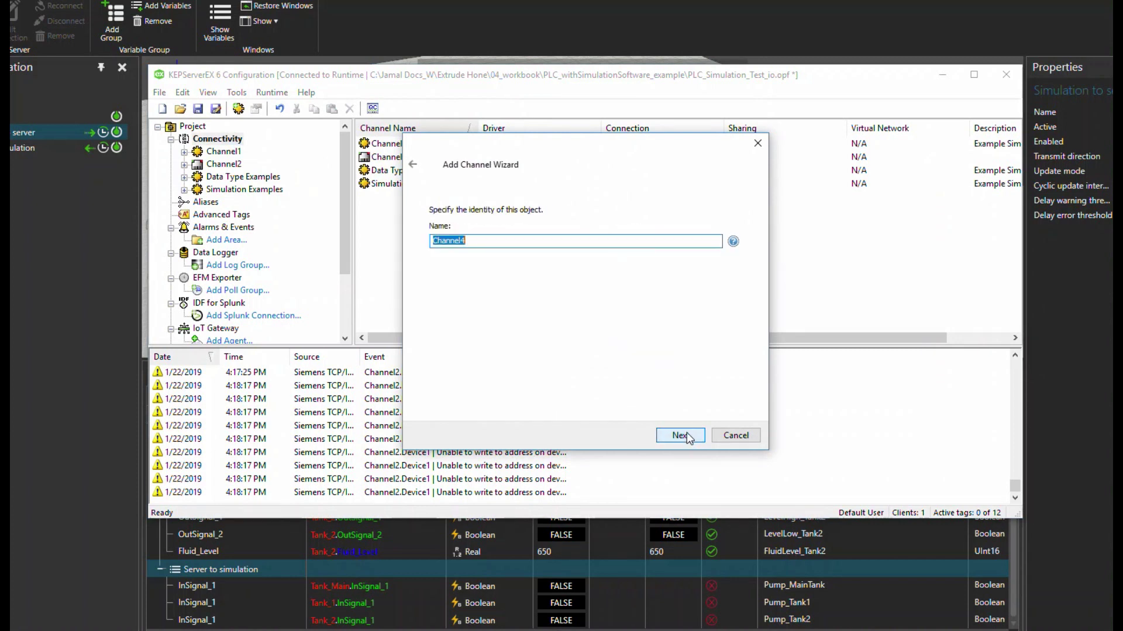
left_click(687, 435)
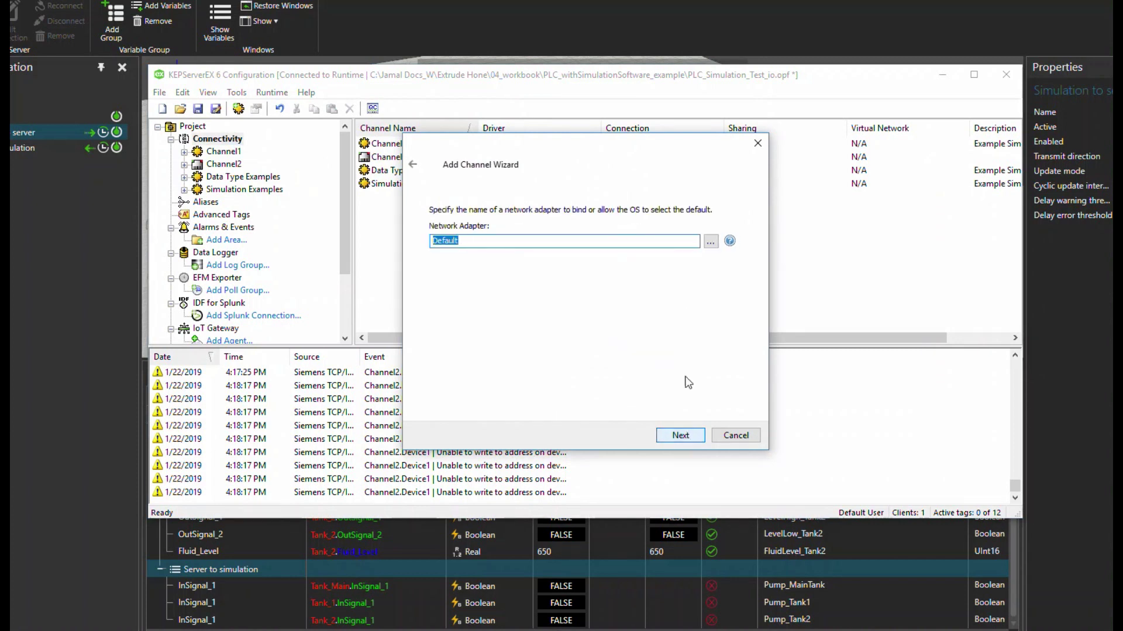
Bind Channel4 to the VMware VMnet8 adapter and accept default write optimization settings.
left_click(711, 242)
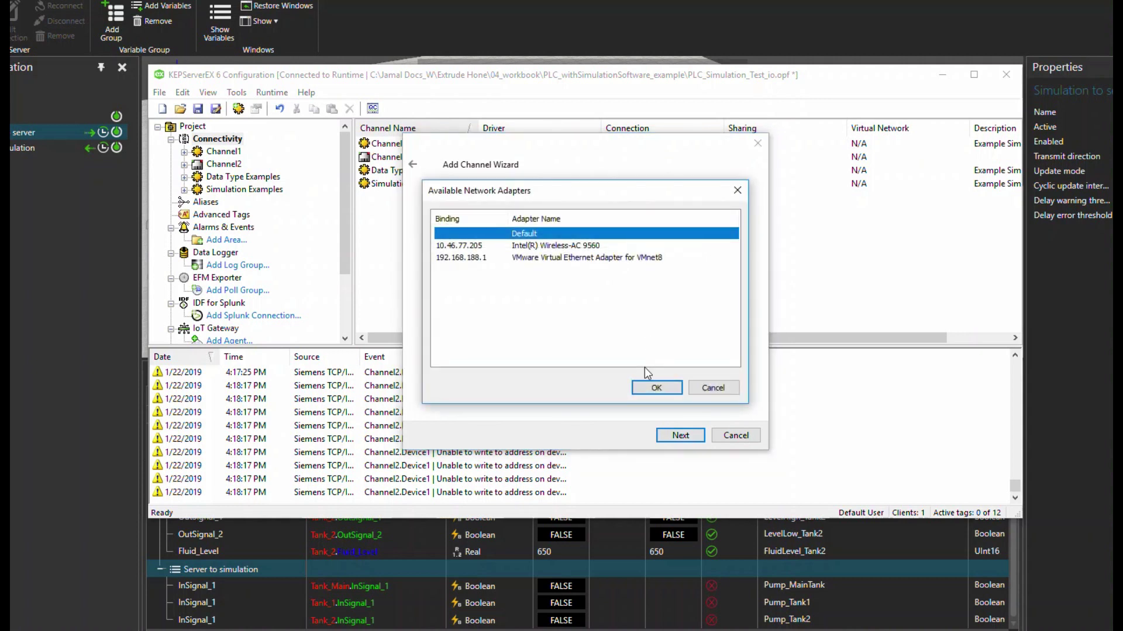
left_click(528, 257)
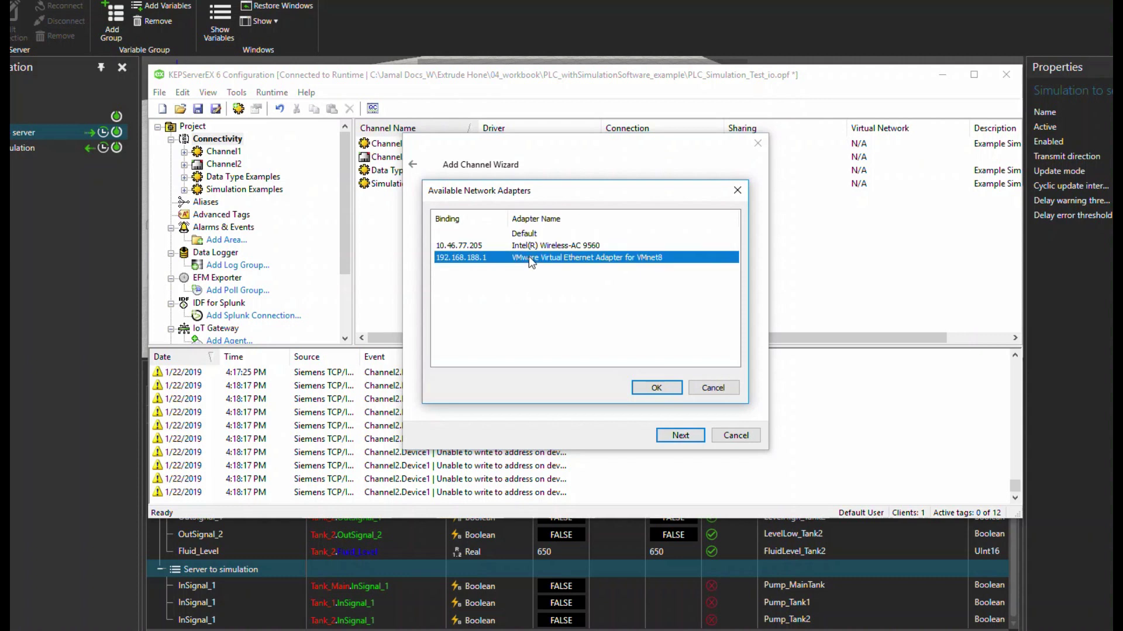
left_click(657, 387)
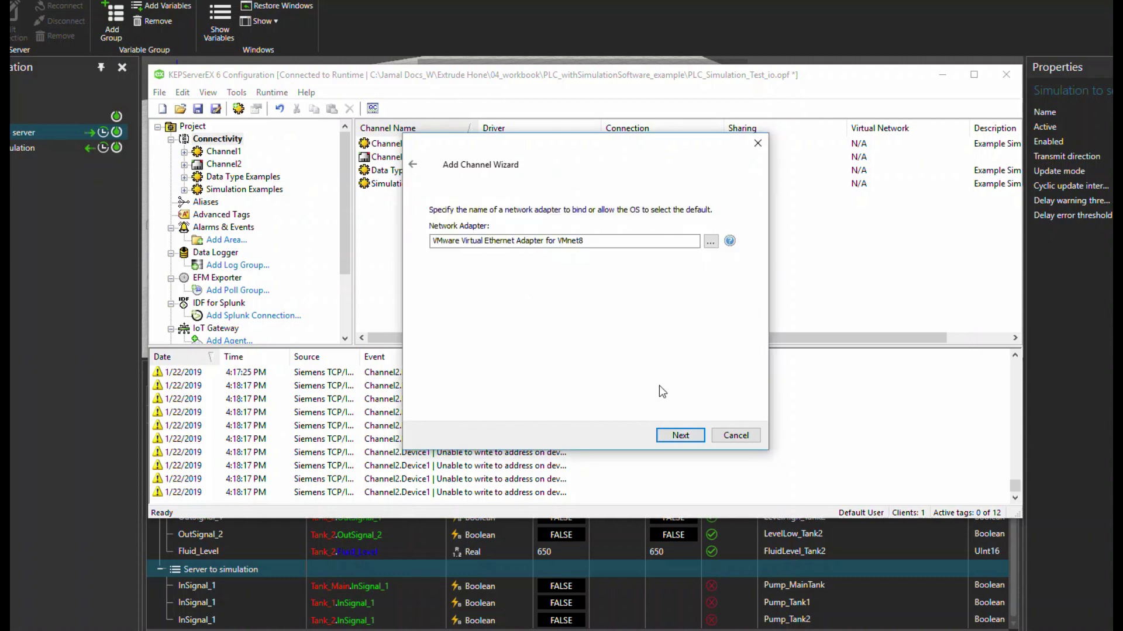
left_click(680, 436)
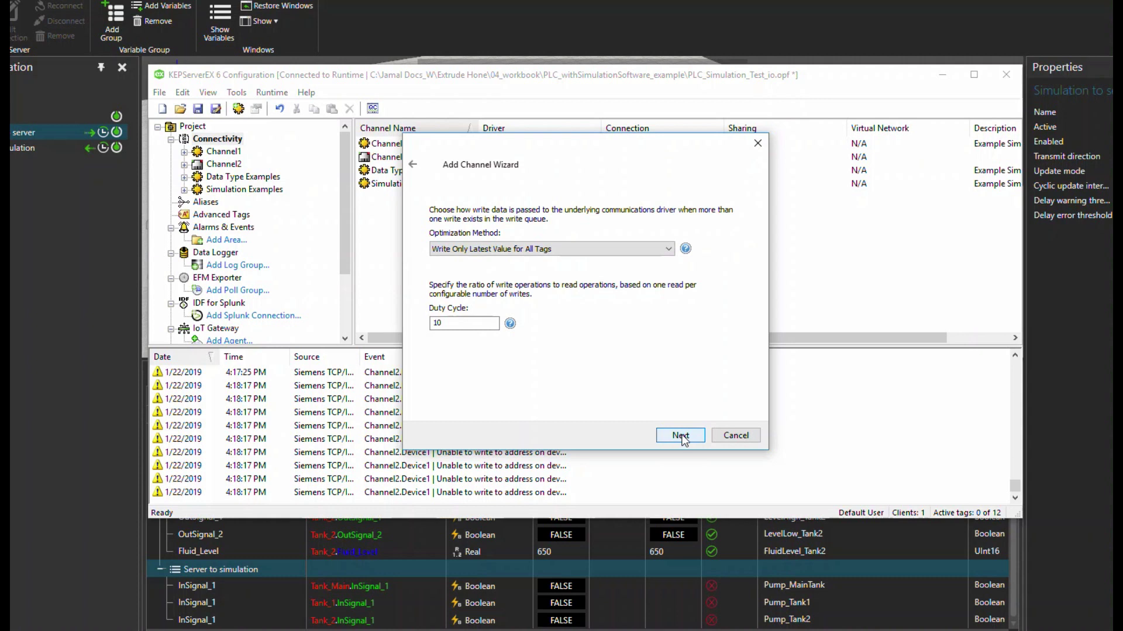
left_click(680, 435)
left_click(680, 435)
Finish Channel4 and add a device named Device1 with the S7-1500 model.
left_click(680, 435)
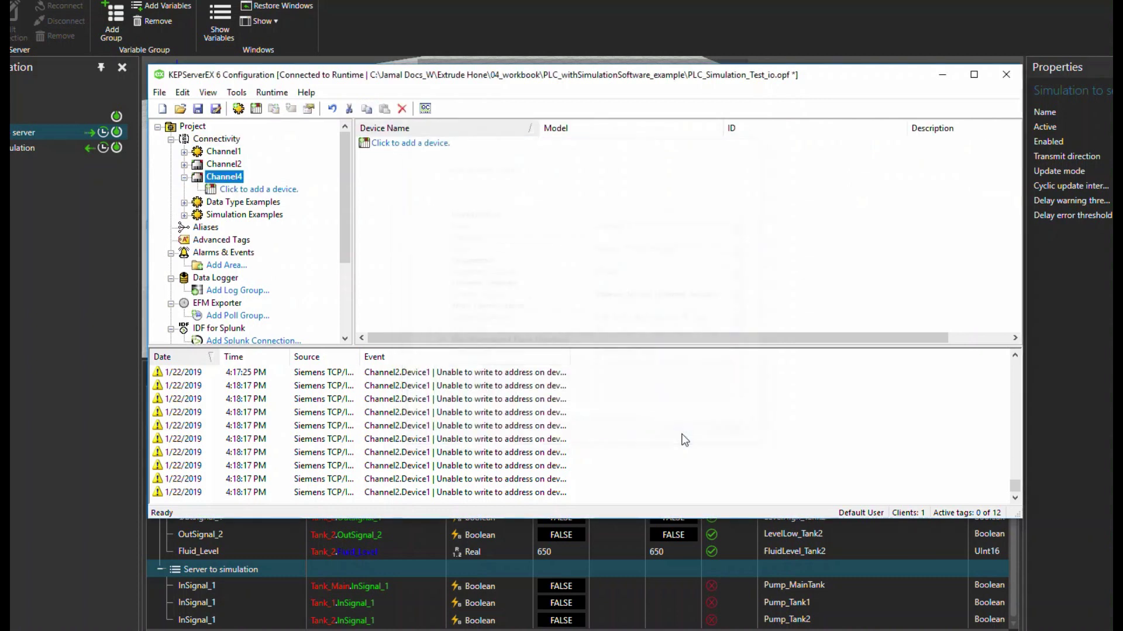
left_click(261, 190)
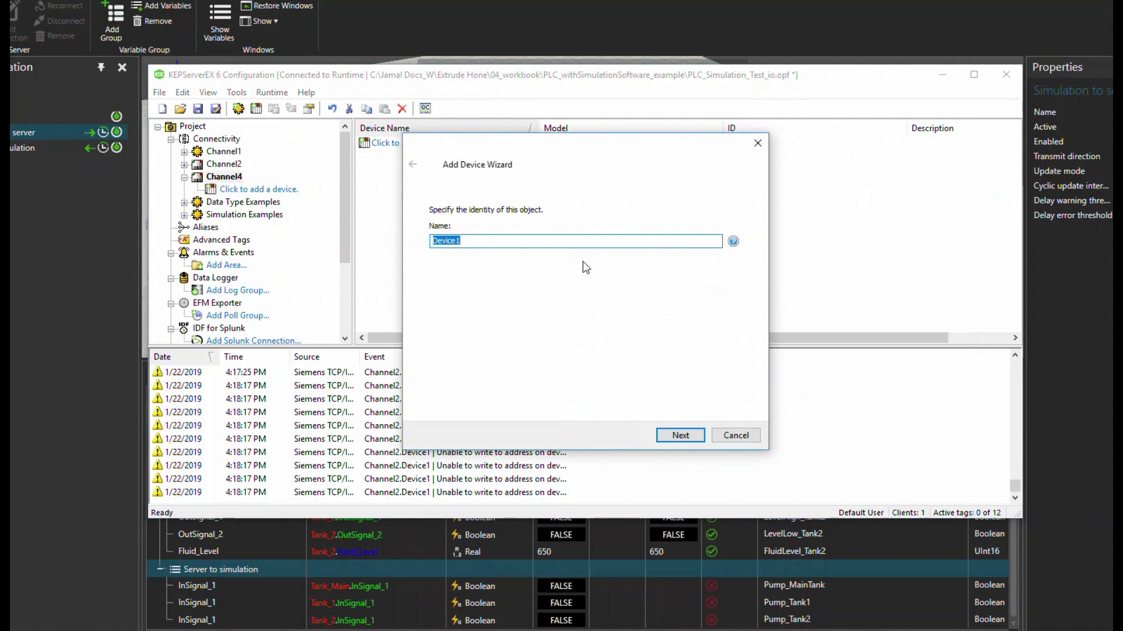
left_click(679, 434)
left_click(527, 248)
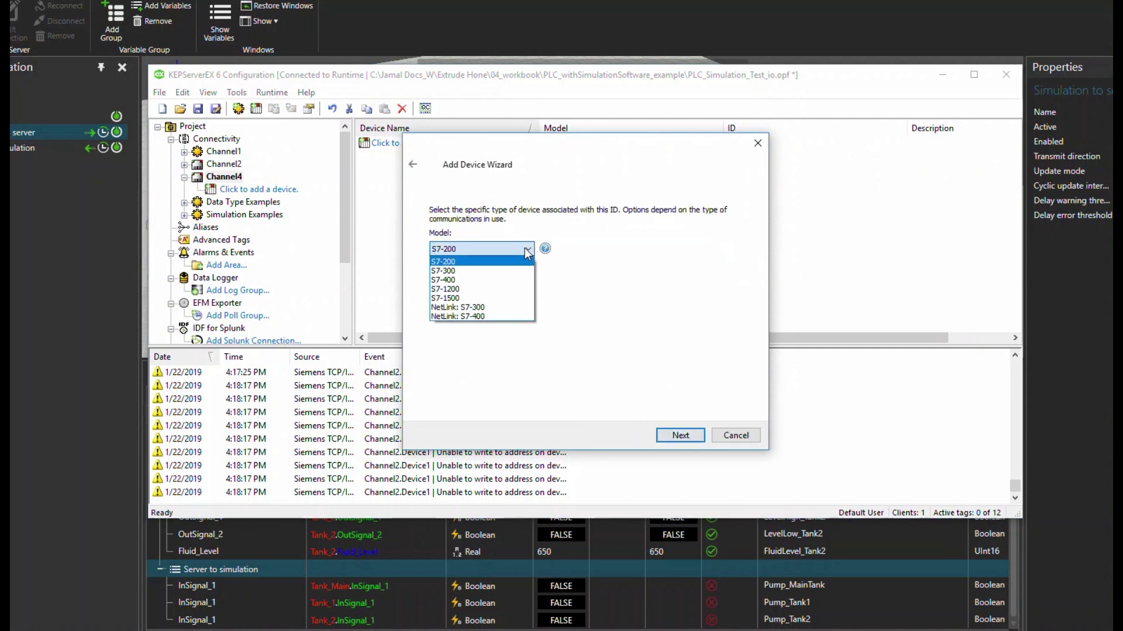
key("Escape")
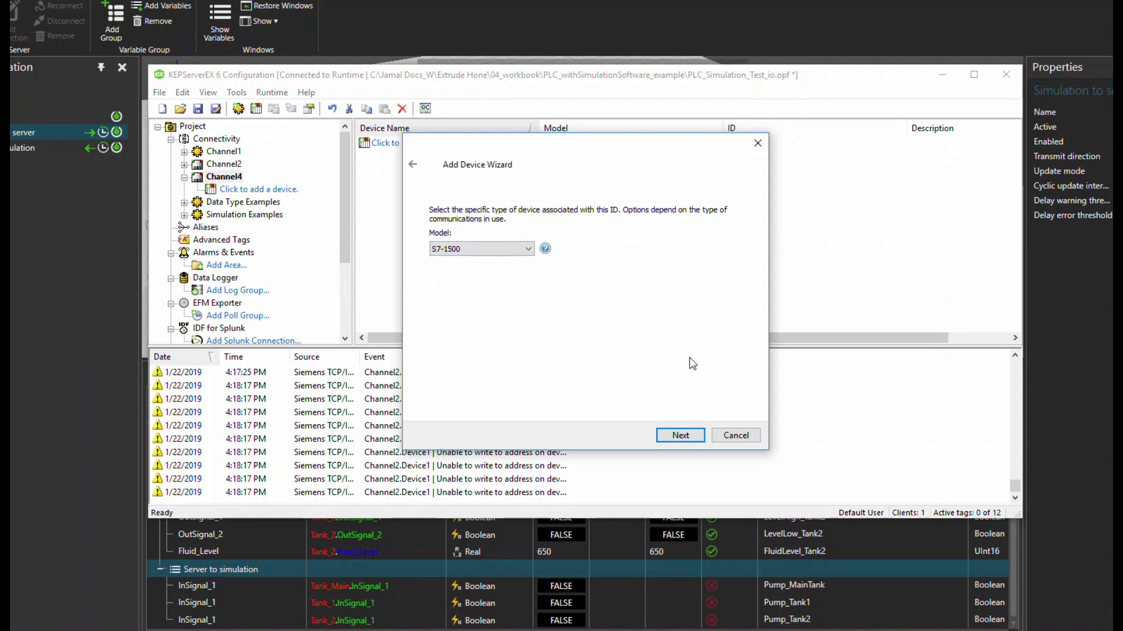
left_click(692, 438)
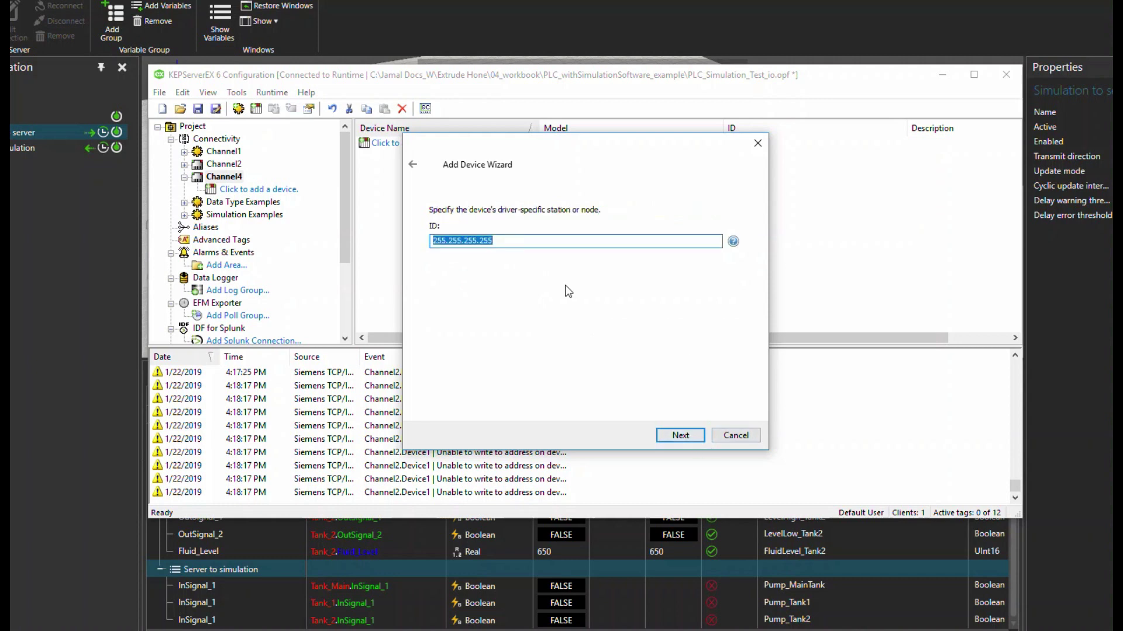
Set Device1's IP address (192.168…45) and keep default scan mode, timeout and demotion settings.
type("192.168.")
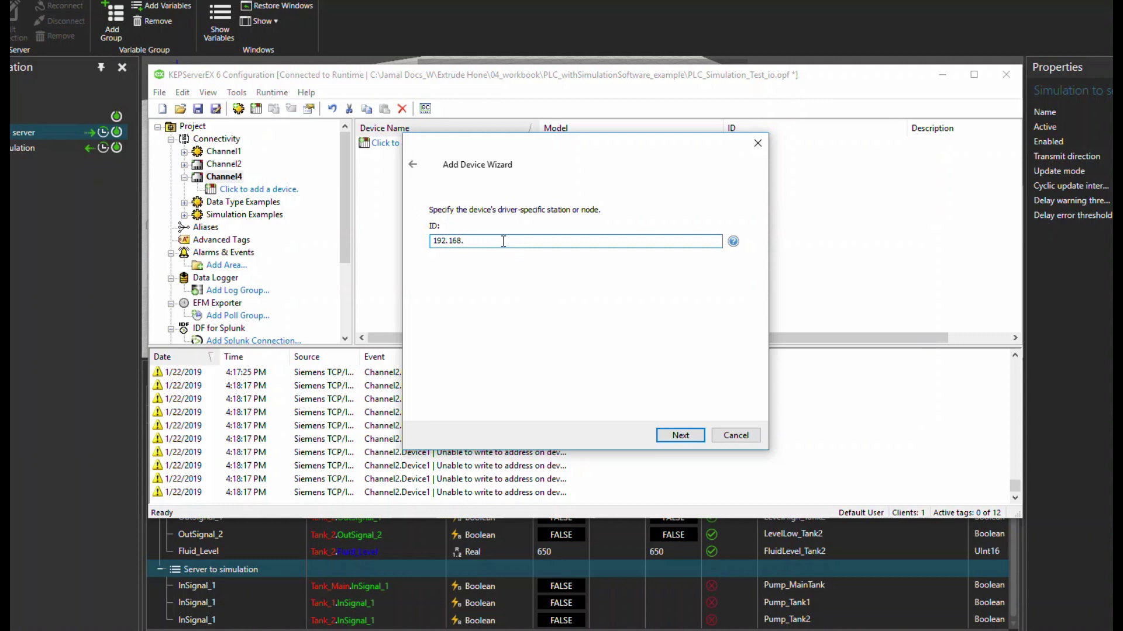
type("45.35")
double_click(467, 241)
left_click(684, 437)
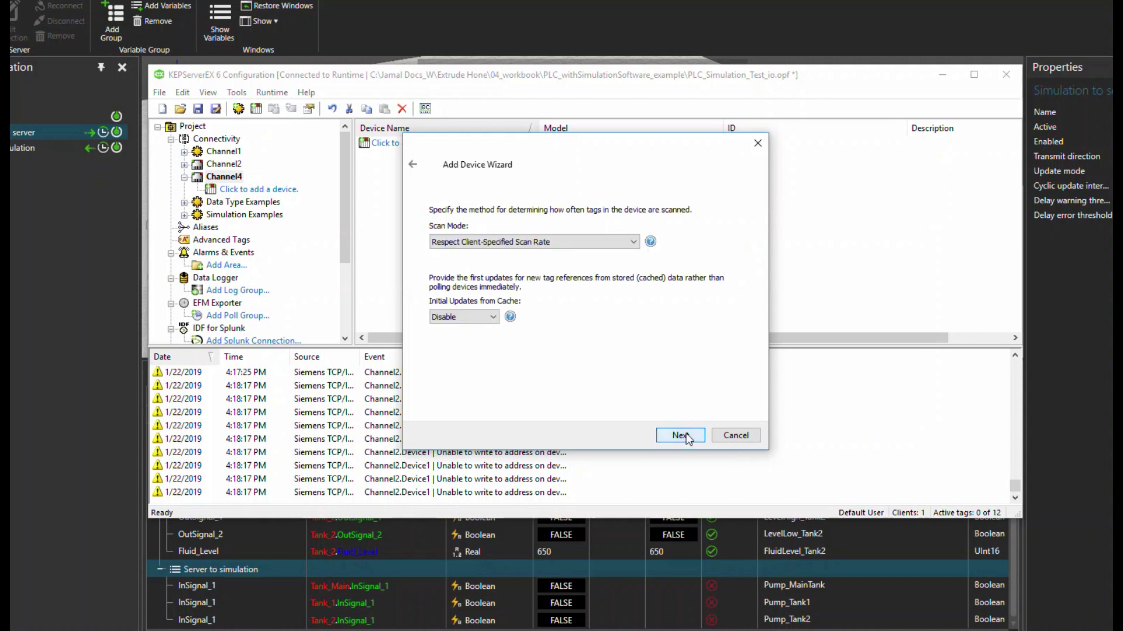
left_click(681, 436)
left_click(681, 436)
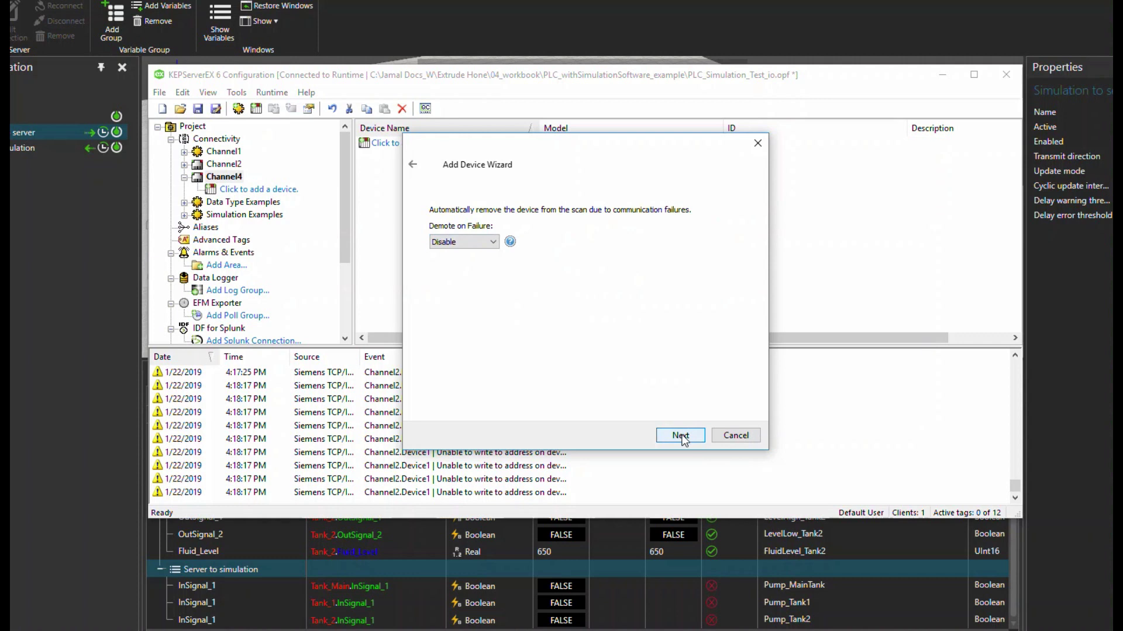
left_click(683, 437)
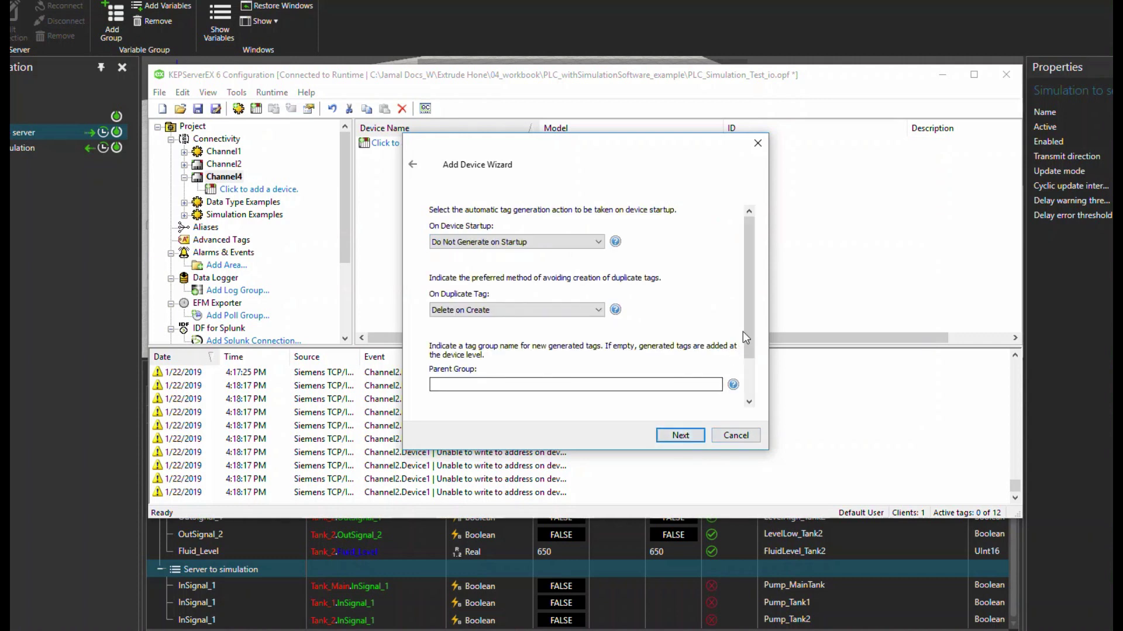
Keep port 102 and default PDU, byte order and TIA exporter settings, then finish Device1.
scroll(714, 438, "down", 2)
left_click(686, 435)
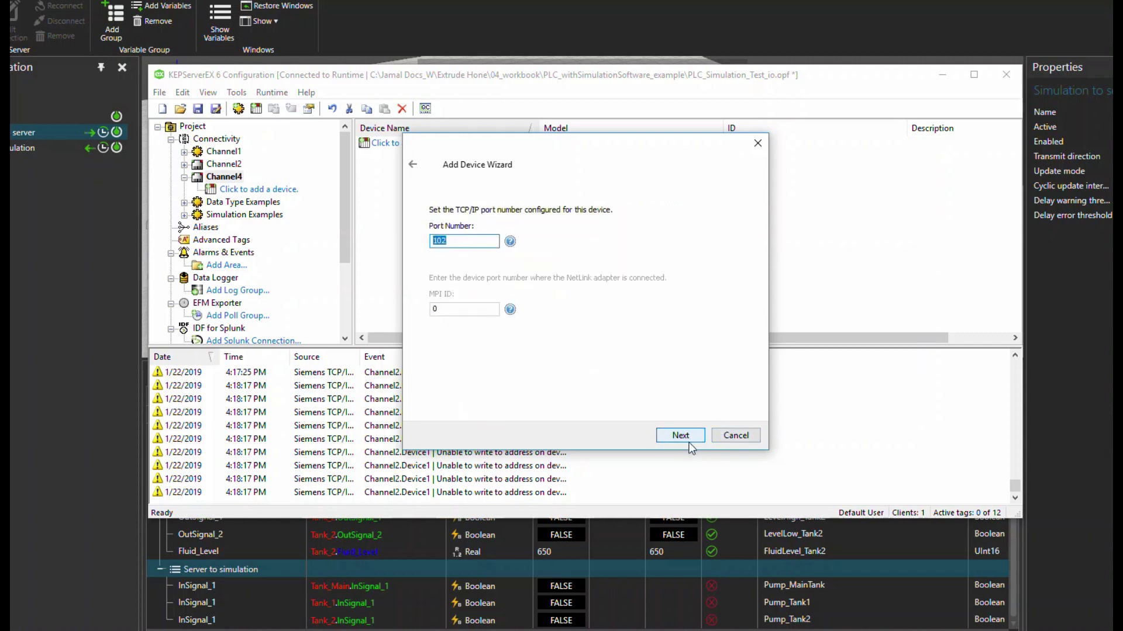
left_click(465, 241)
left_click(681, 436)
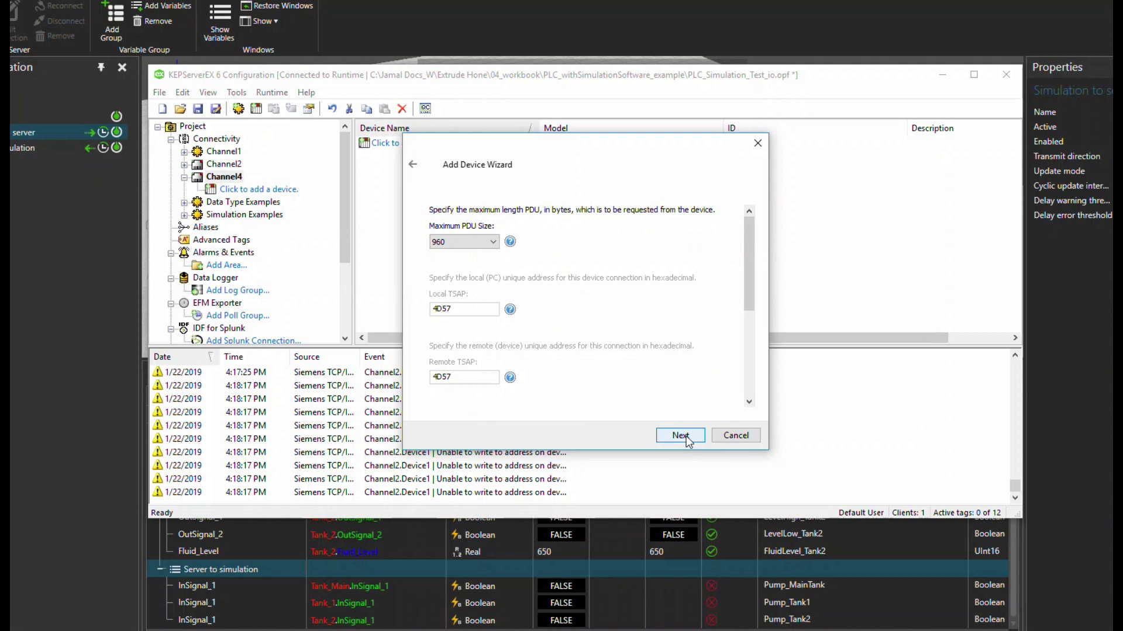
left_click(680, 436)
left_click(681, 436)
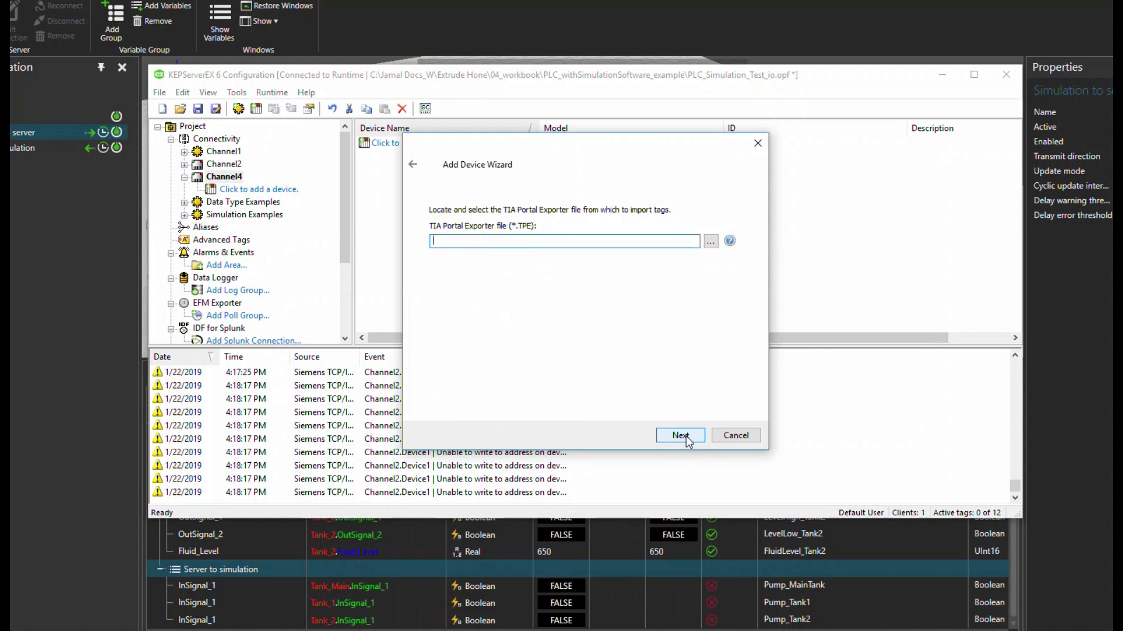
left_click(681, 435)
left_click(680, 435)
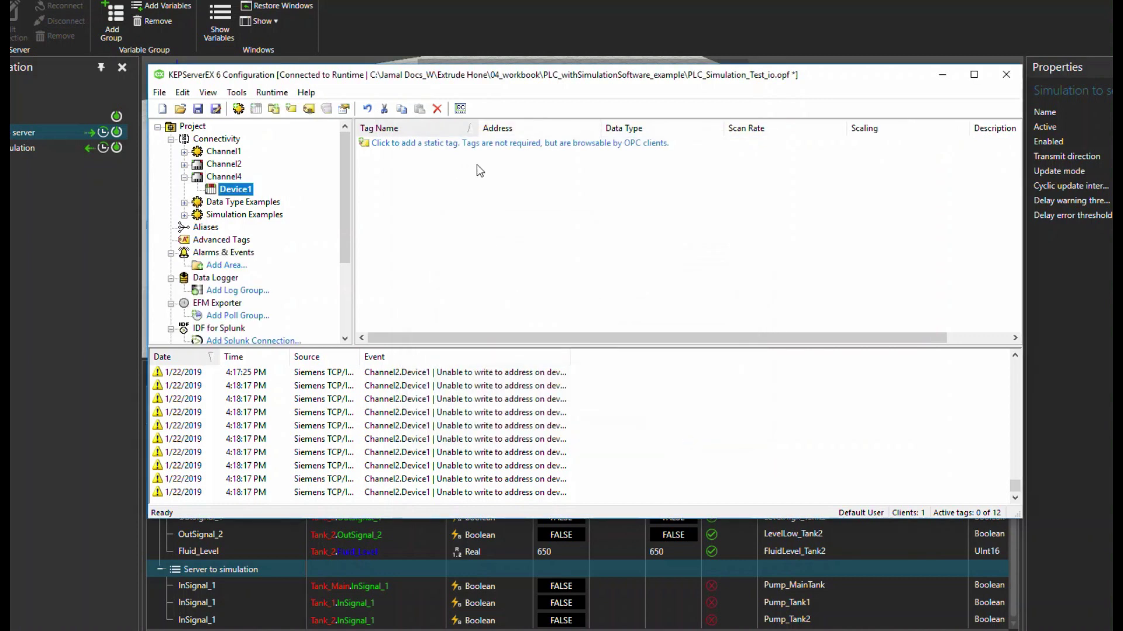
Import Device1's tags from Device1.csv in the Downloads folder.
right_click(232, 195)
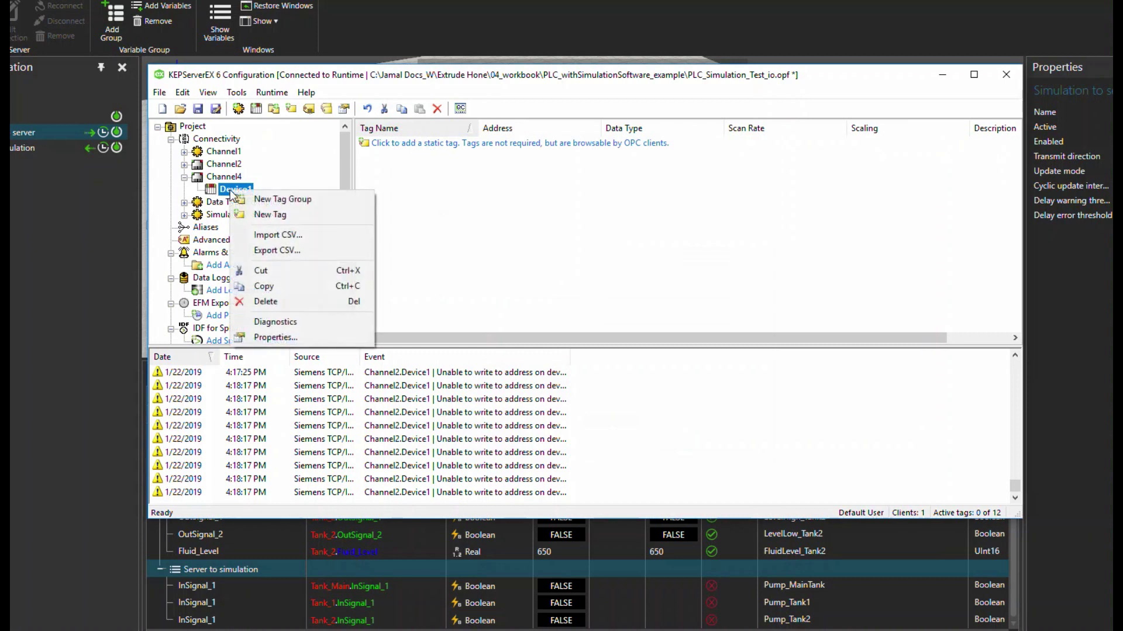
left_click(295, 236)
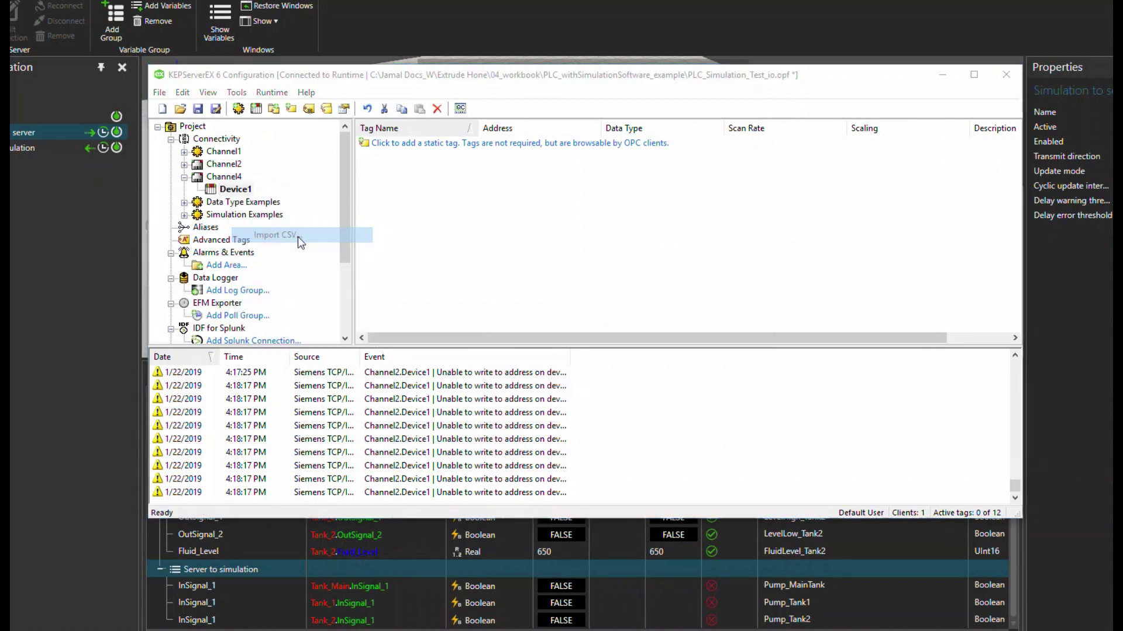
left_click(500, 256)
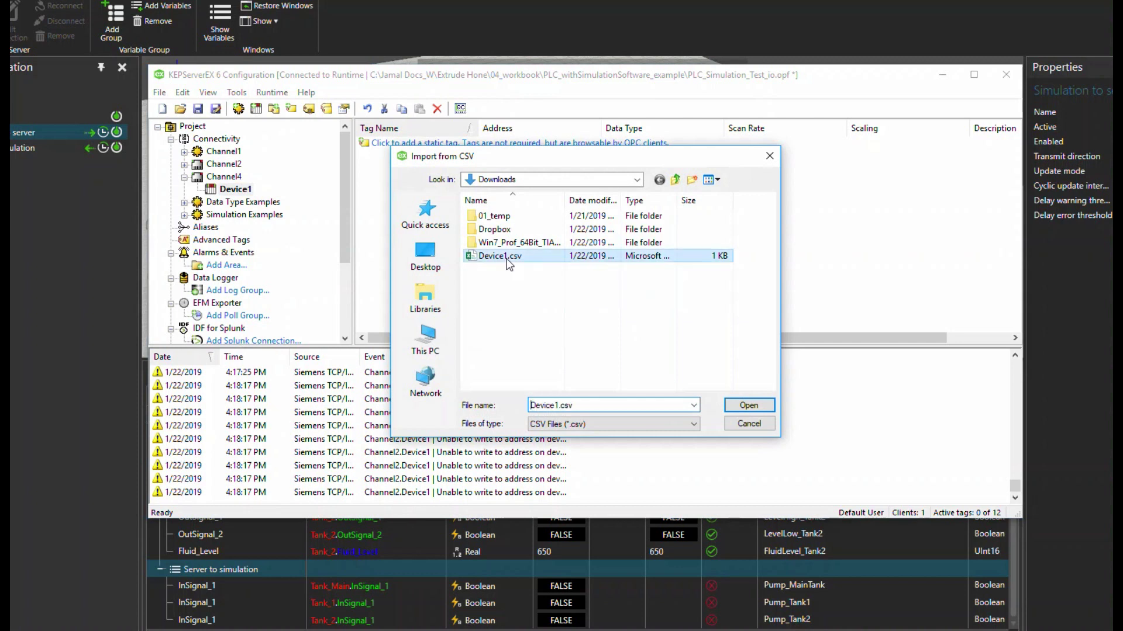
left_click(741, 408)
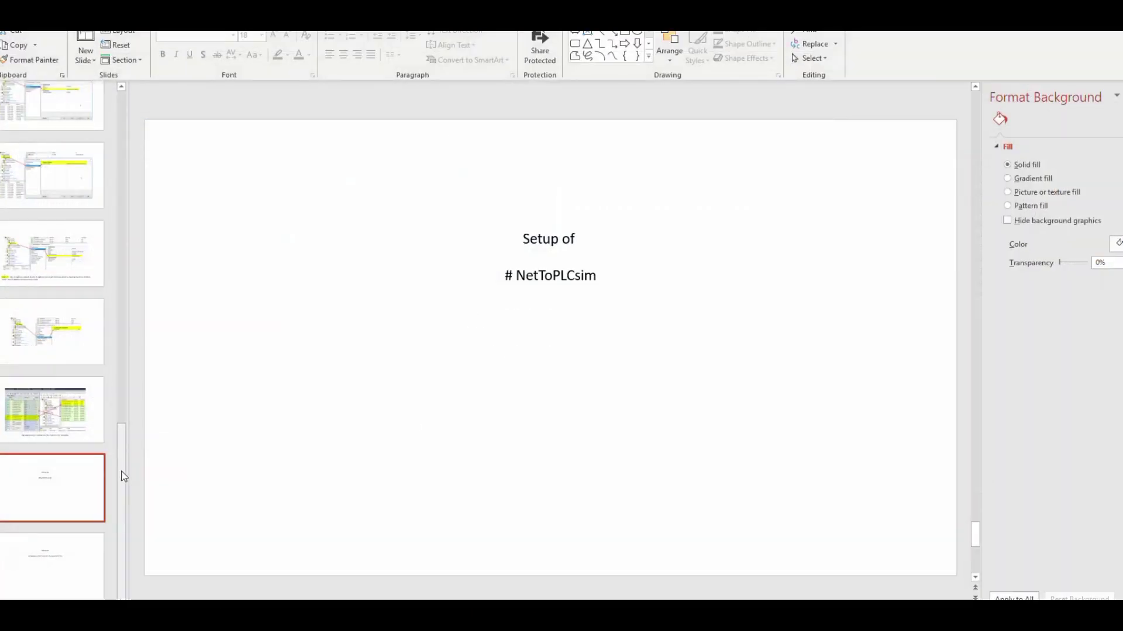
Show the Communication Setup diagram slide and select its NetToPLCSim screenshot.
scroll(125, 322, "down", 2)
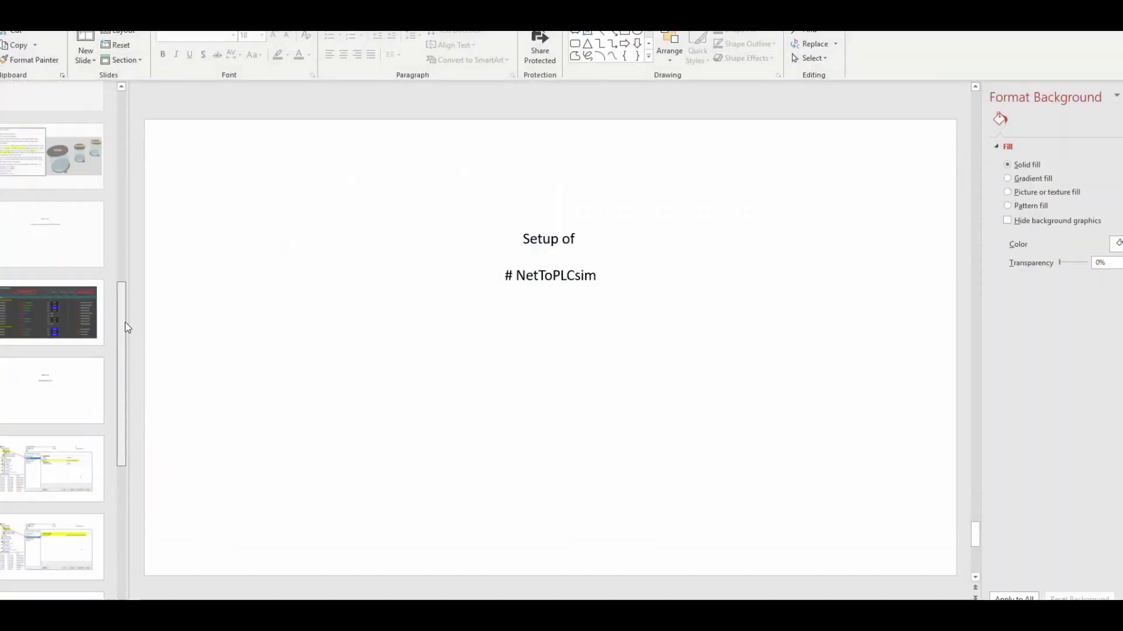
scroll(126, 321, "up", 5)
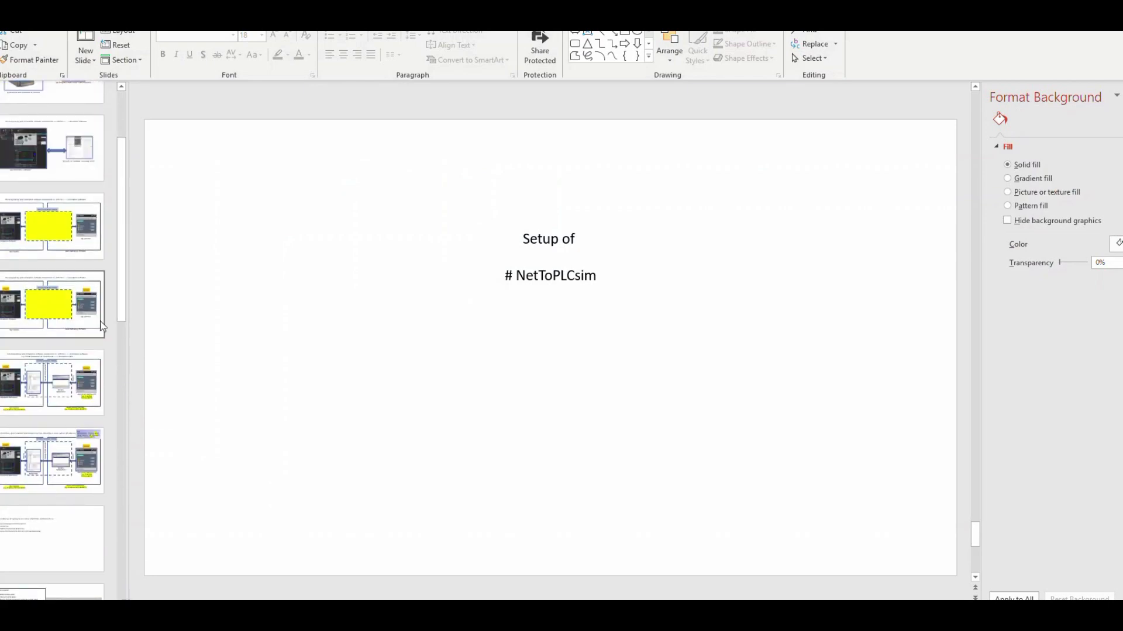
left_click(74, 386)
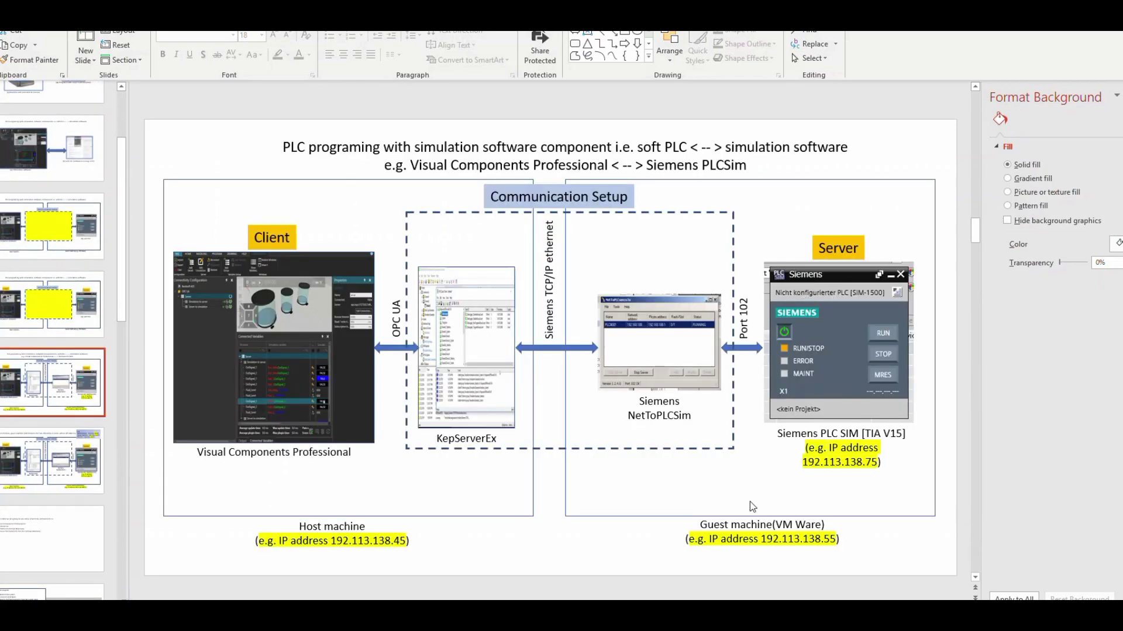
left_click(687, 322)
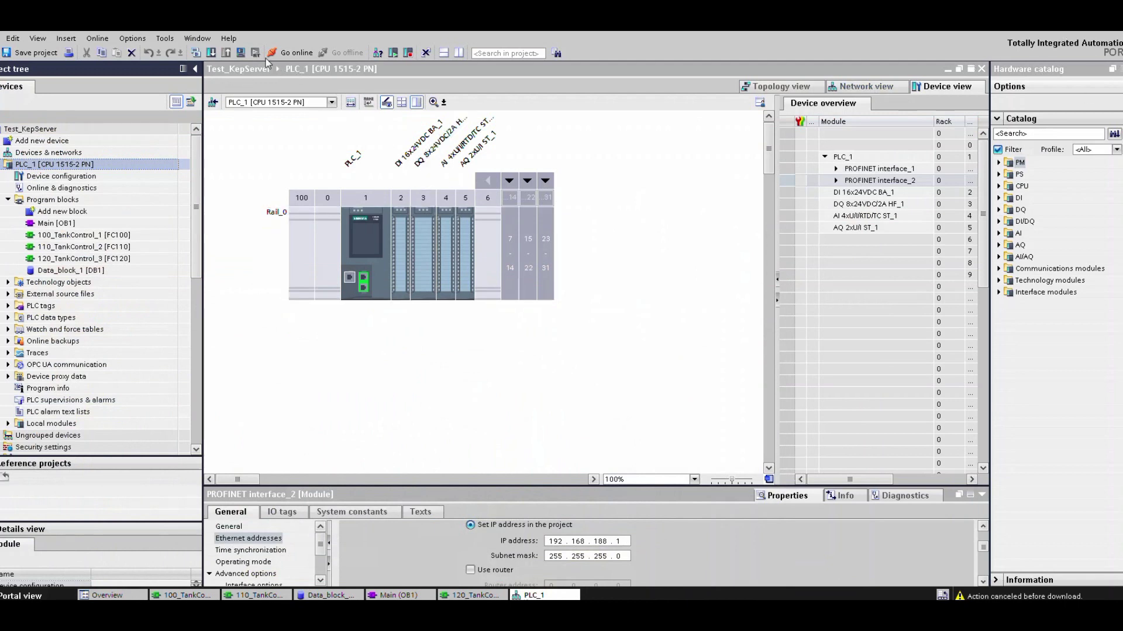
Download PLC_1 to the simulated CPU found by the device search, confirming the load.
left_click(239, 53)
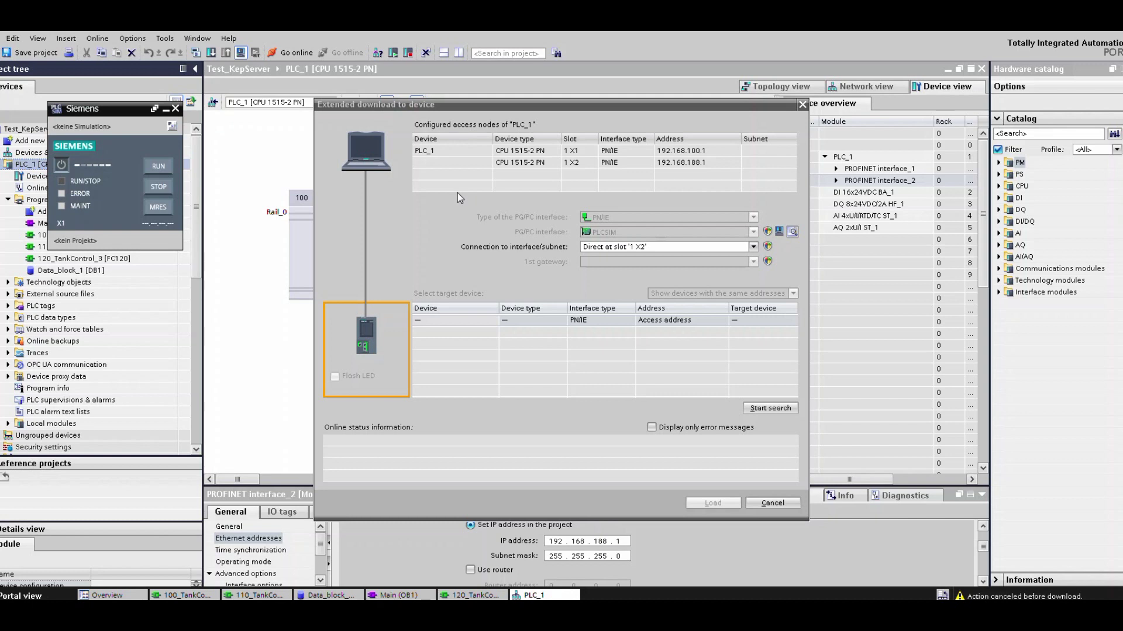
left_click(777, 409)
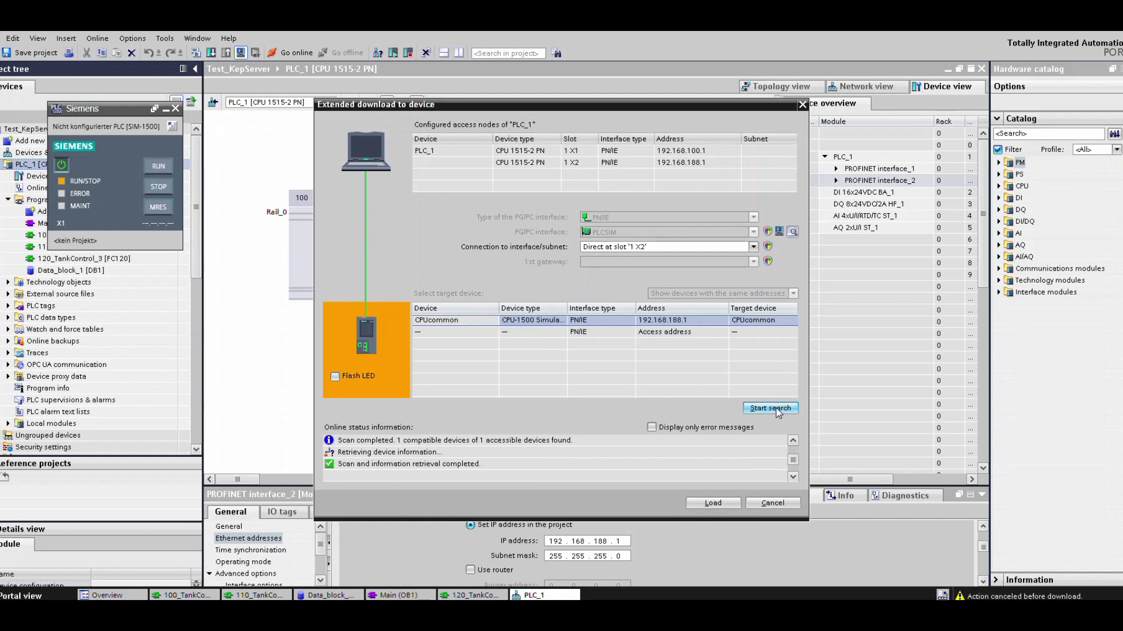
left_click(712, 503)
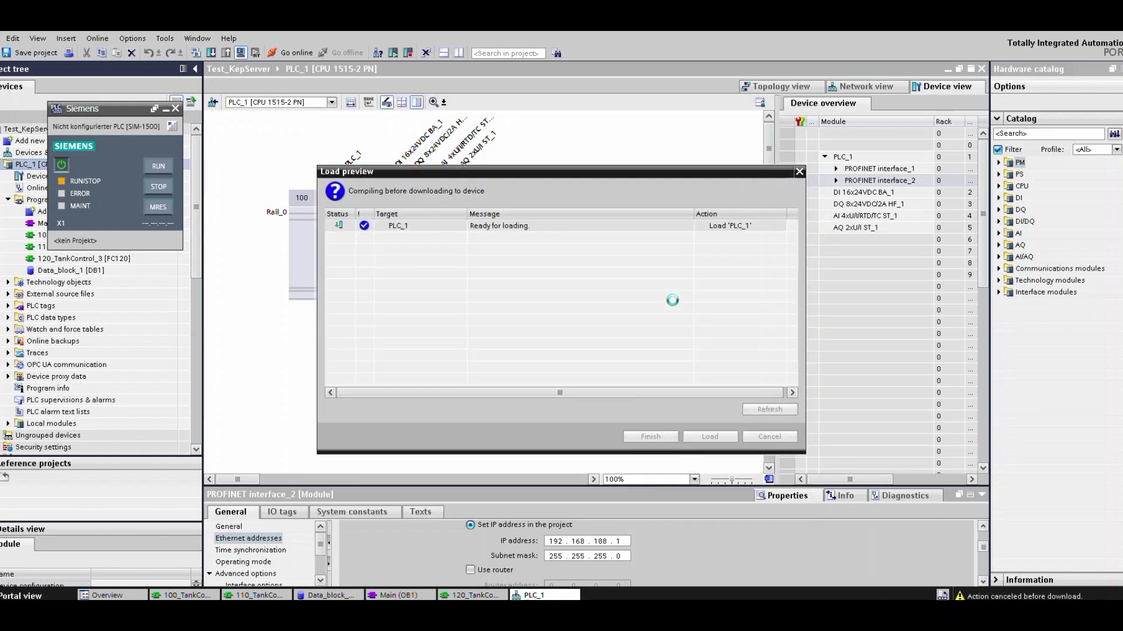
left_click(710, 437)
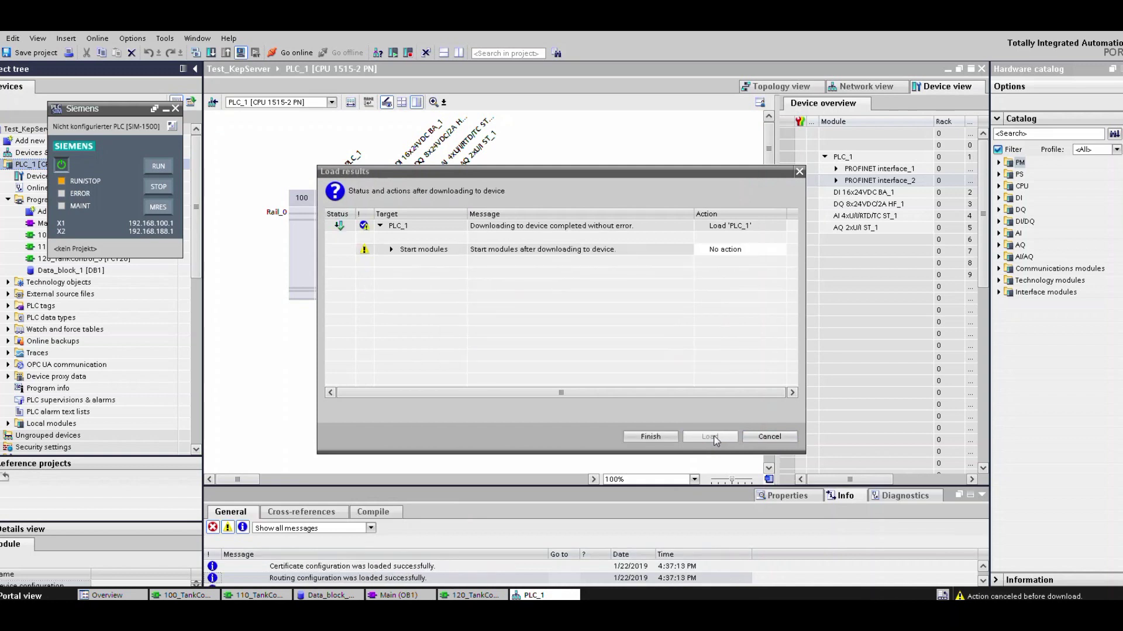
Set Start modules to Start module, finish the download, and show the desktop.
left_click(755, 249)
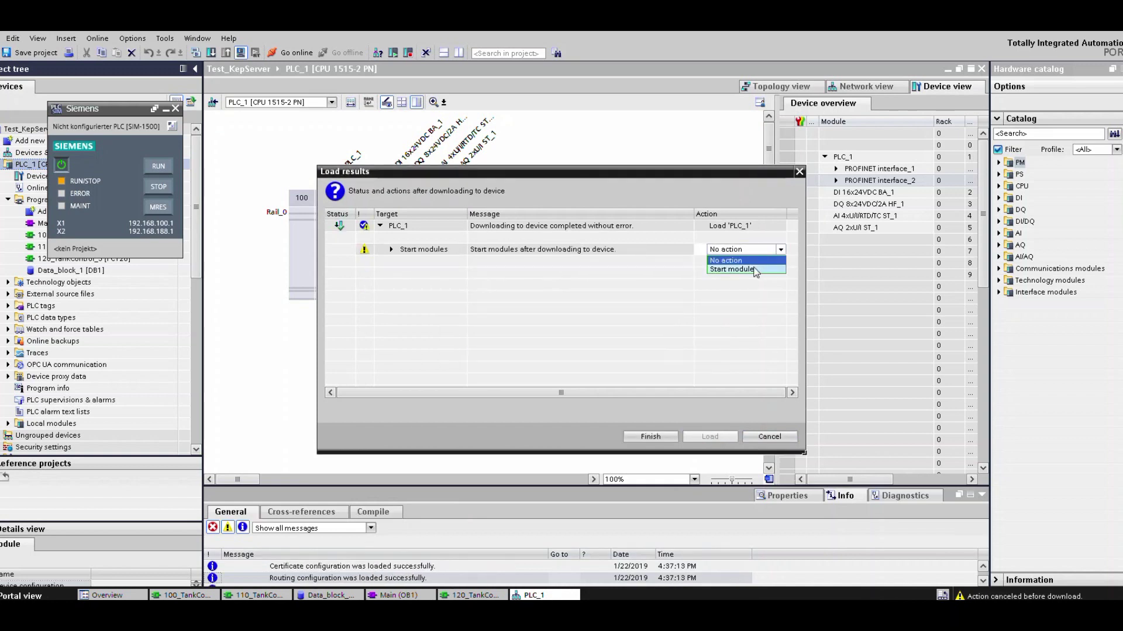
left_click(758, 270)
left_click(661, 437)
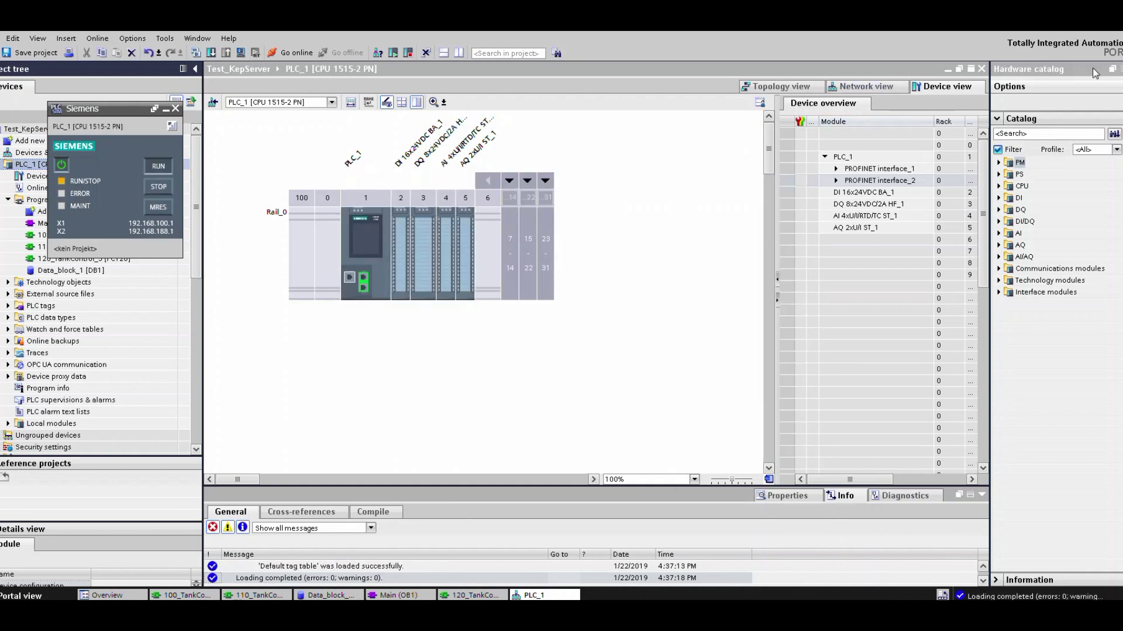
key("super+d")
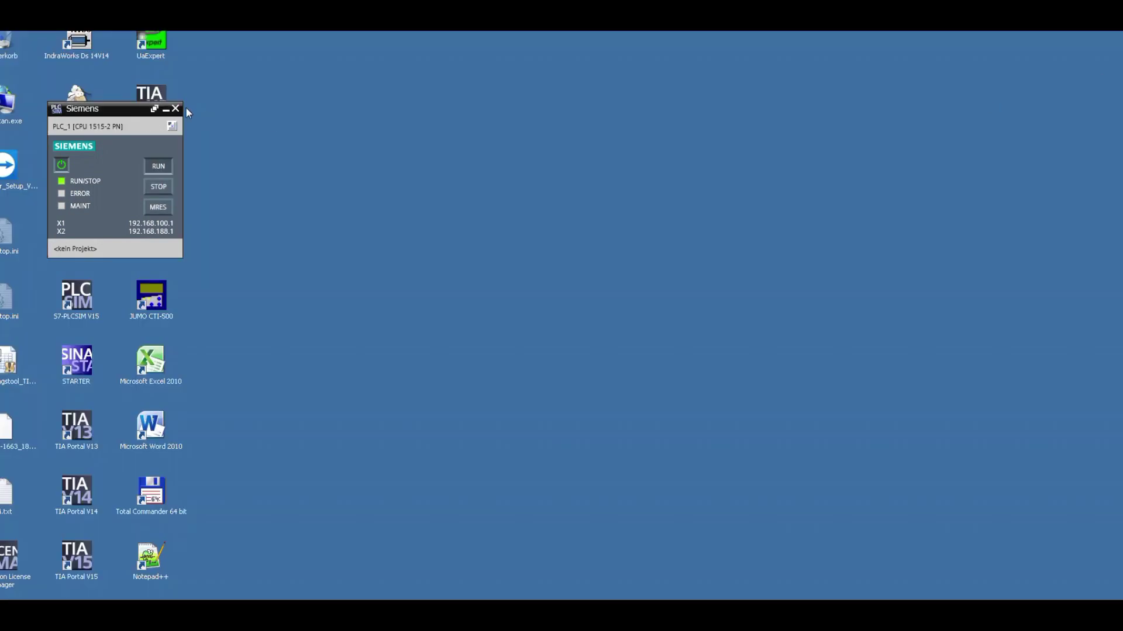
Move PLCSIM to the upper right, start the server, and accept the S7DOS service restart.
left_click_drag(836, 151, 906, 154)
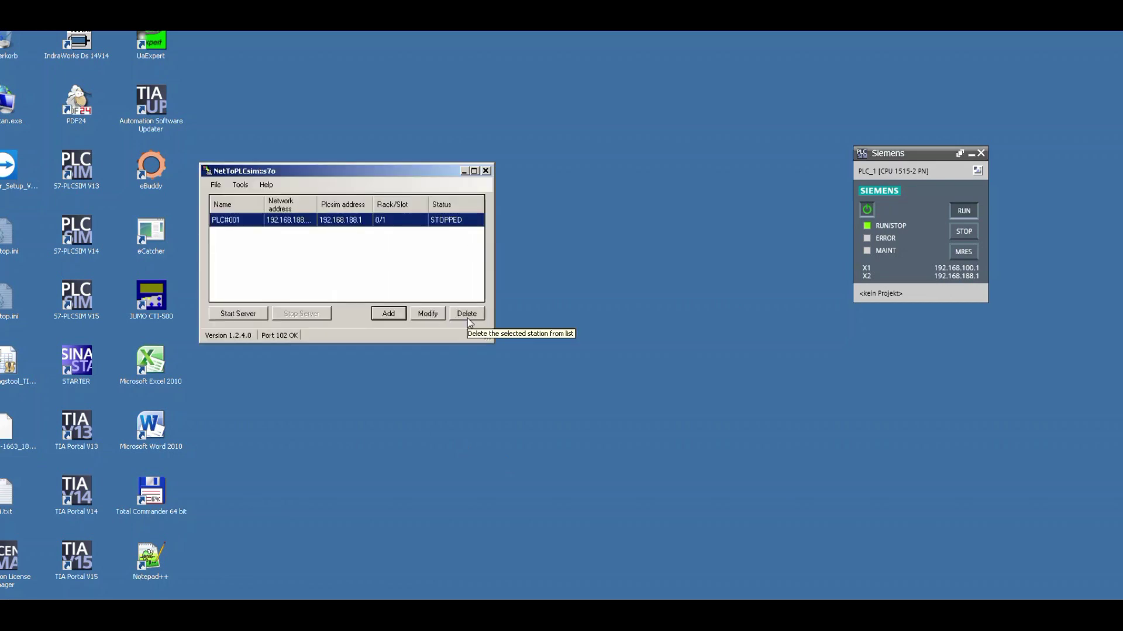
left_click(223, 311)
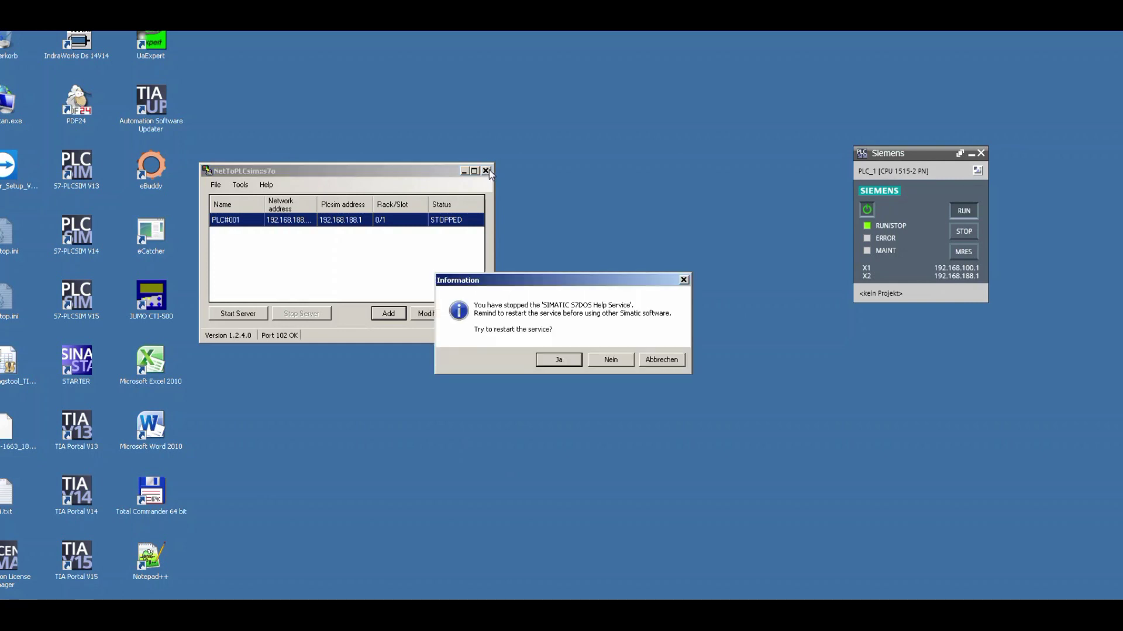
left_click(569, 363)
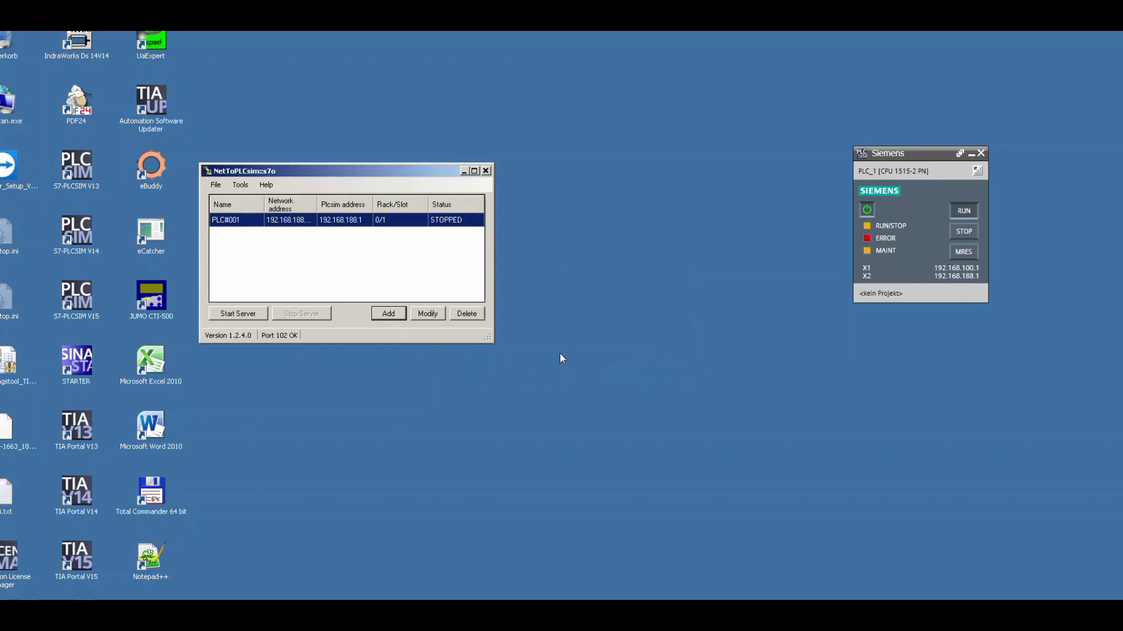
left_click(518, 320)
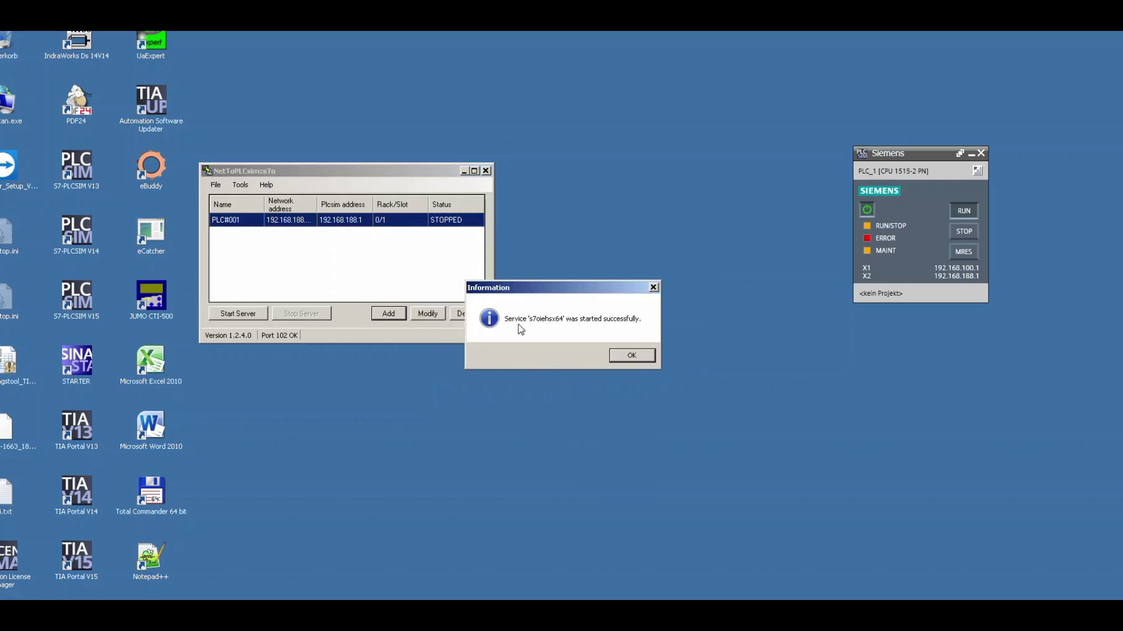
left_click(627, 356)
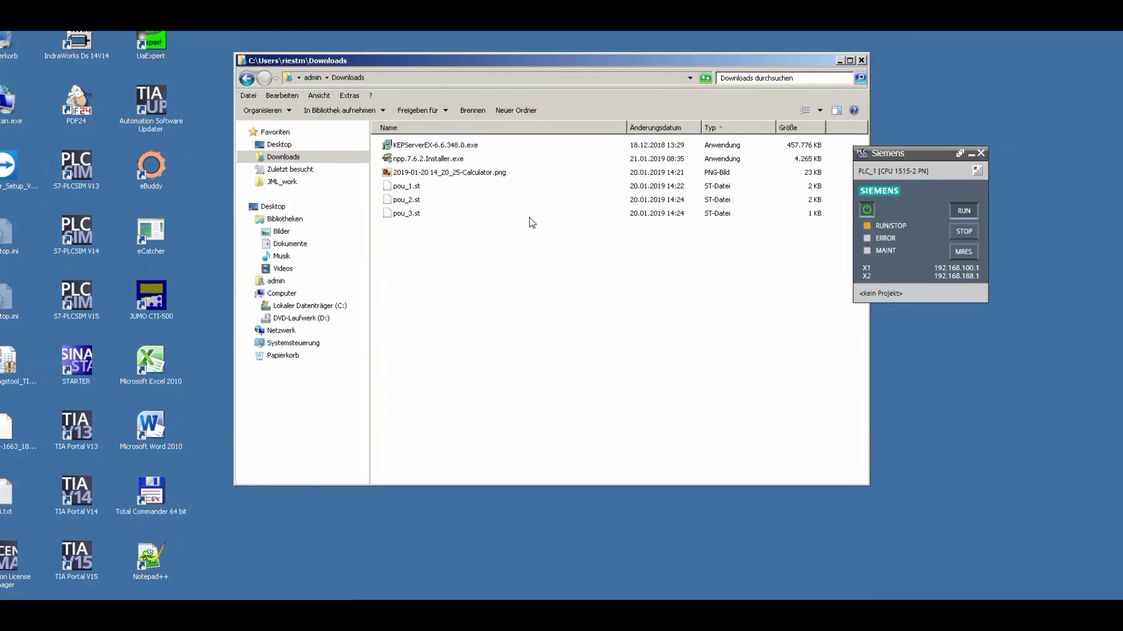
Browse JML_work\07_test KepServer\Nettoplcsim-S7o-v-1-2-4-0 and view the English manual in doc.
left_click(286, 183)
double_click(437, 228)
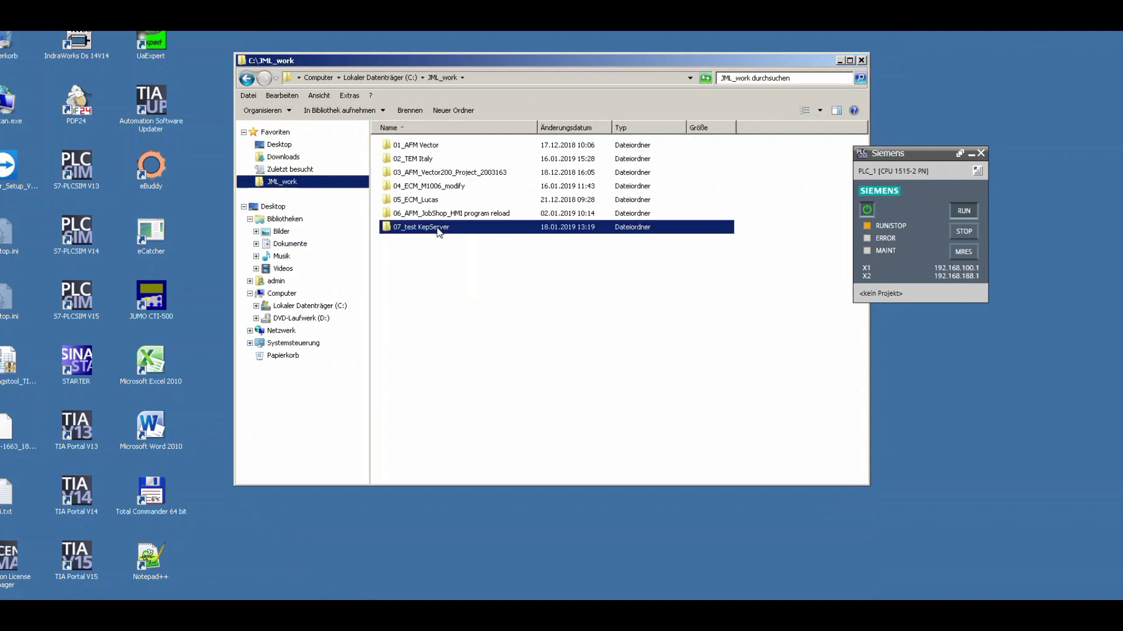
double_click(424, 146)
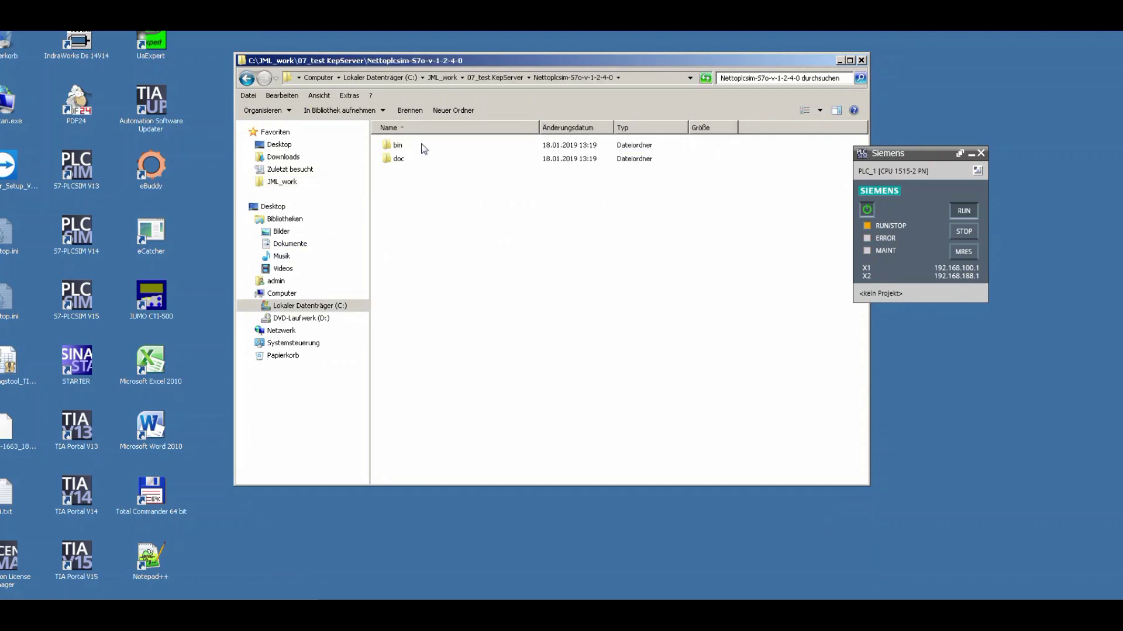
double_click(400, 159)
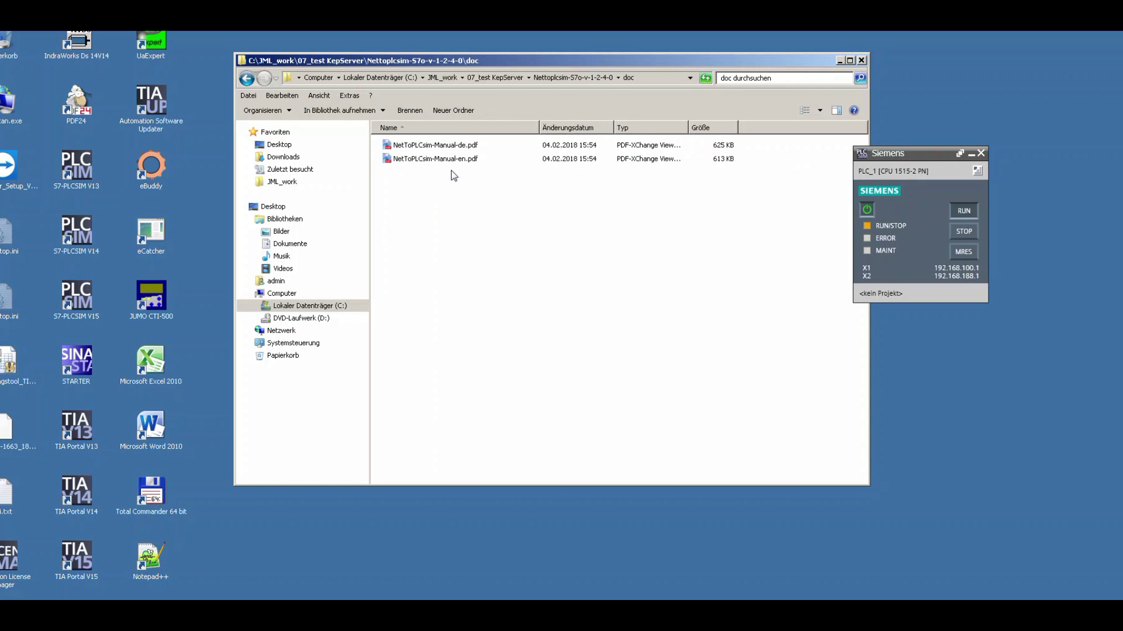
left_click(443, 162)
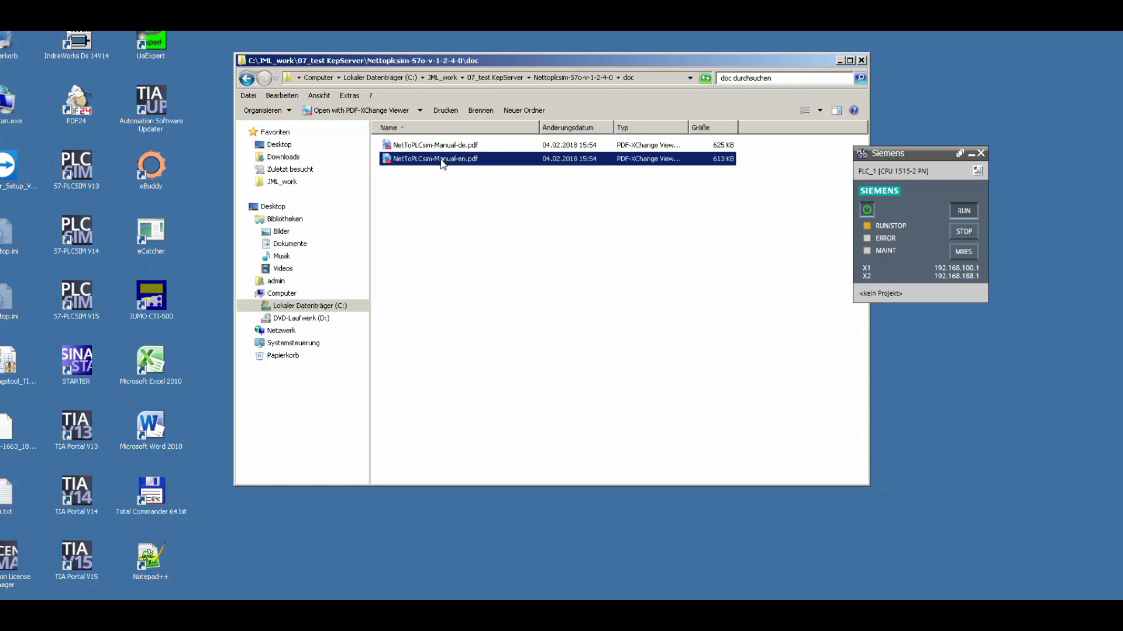
left_click(495, 78)
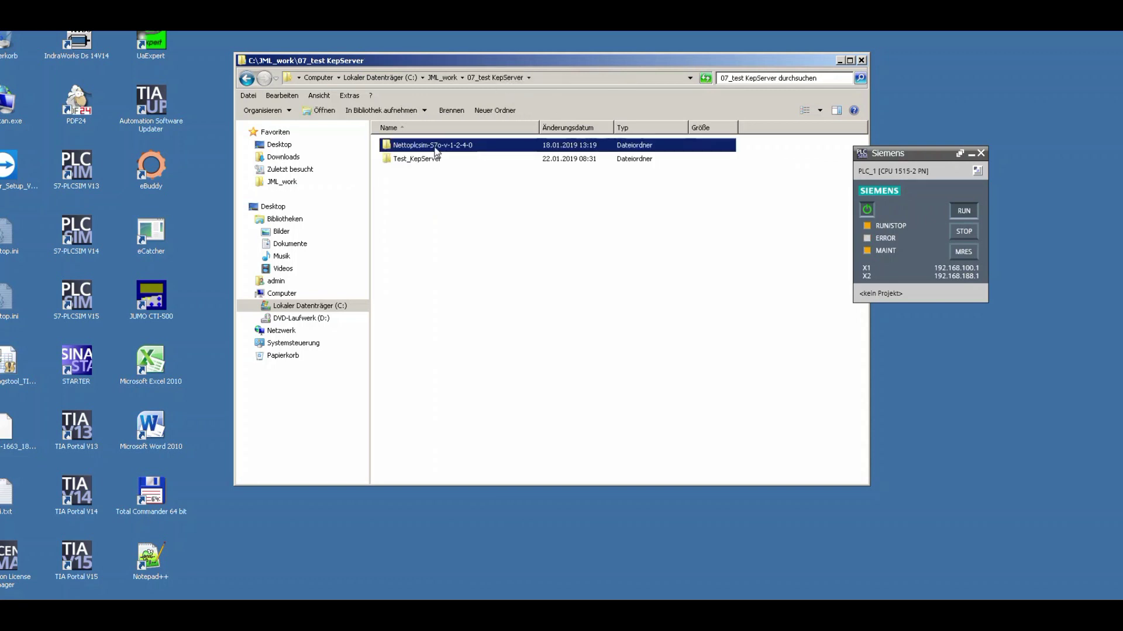
Run NetToPLCsim.exe from the bin folder as administrator, confirming UAC with Ja.
double_click(434, 149)
double_click(413, 146)
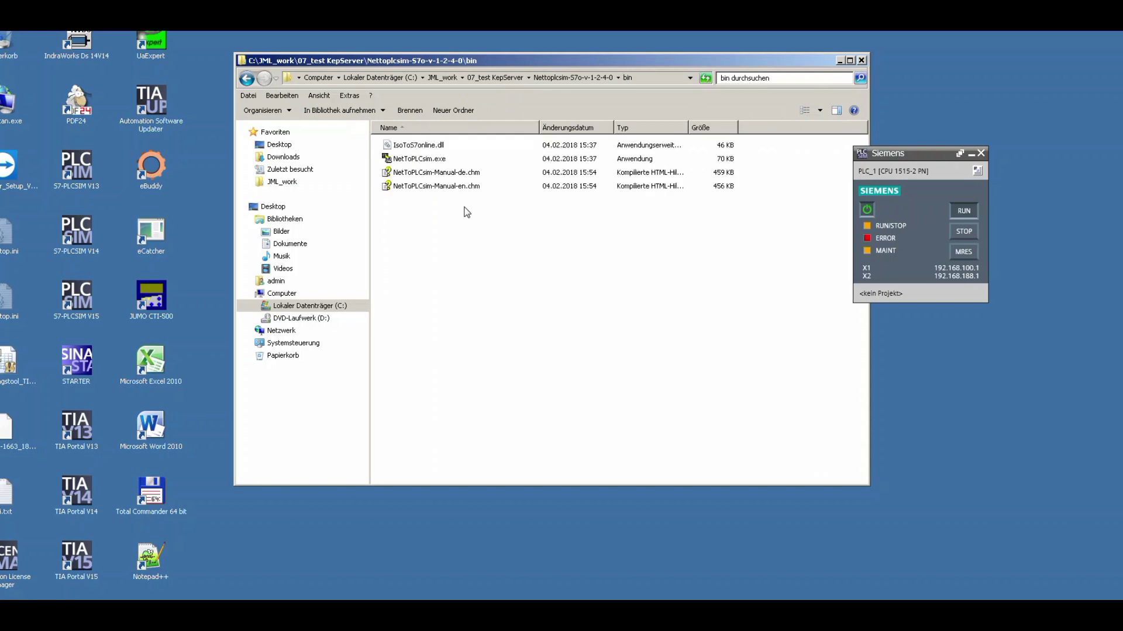
right_click(437, 160)
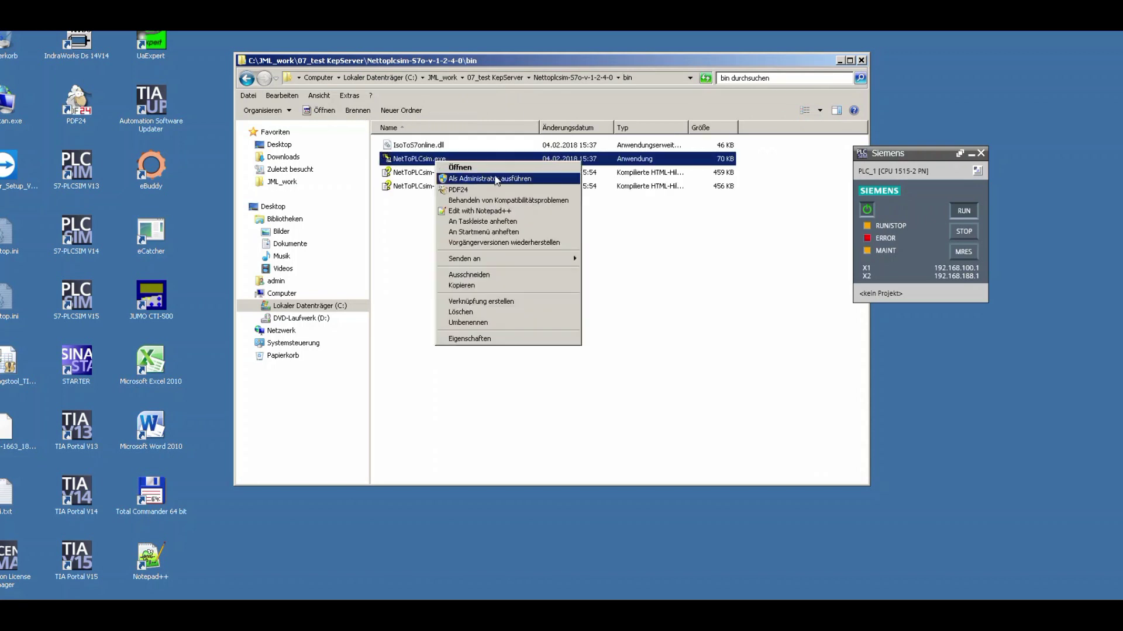
left_click(496, 179)
left_click(602, 307)
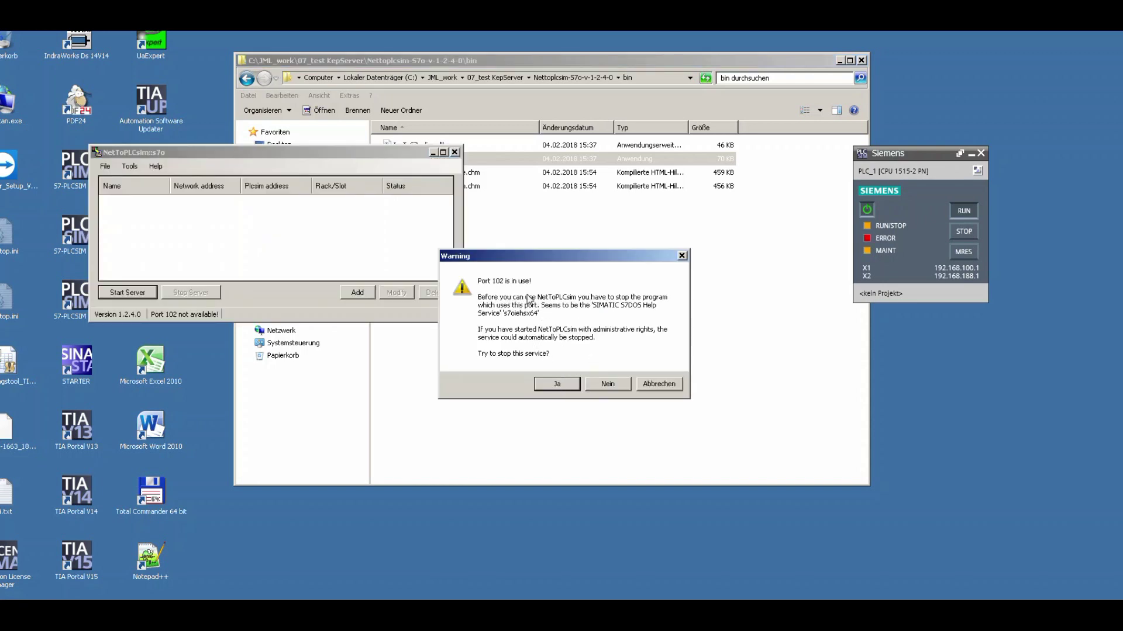
Free port 102 and add a new station with network address 192.168.188.133.
left_click(557, 382)
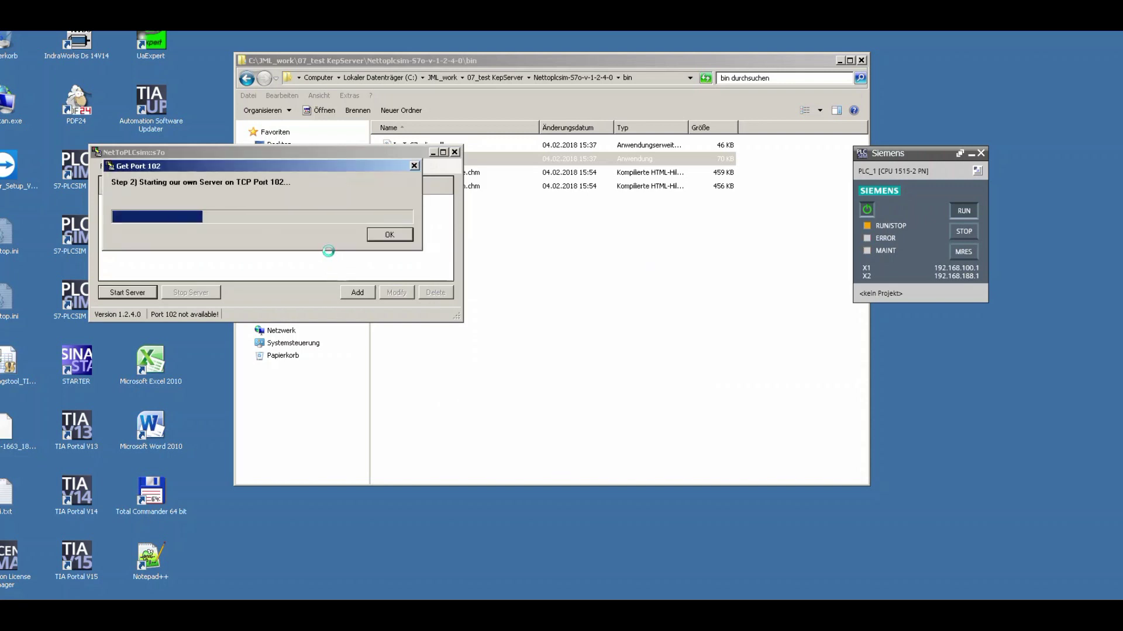
left_click(387, 235)
left_click(357, 293)
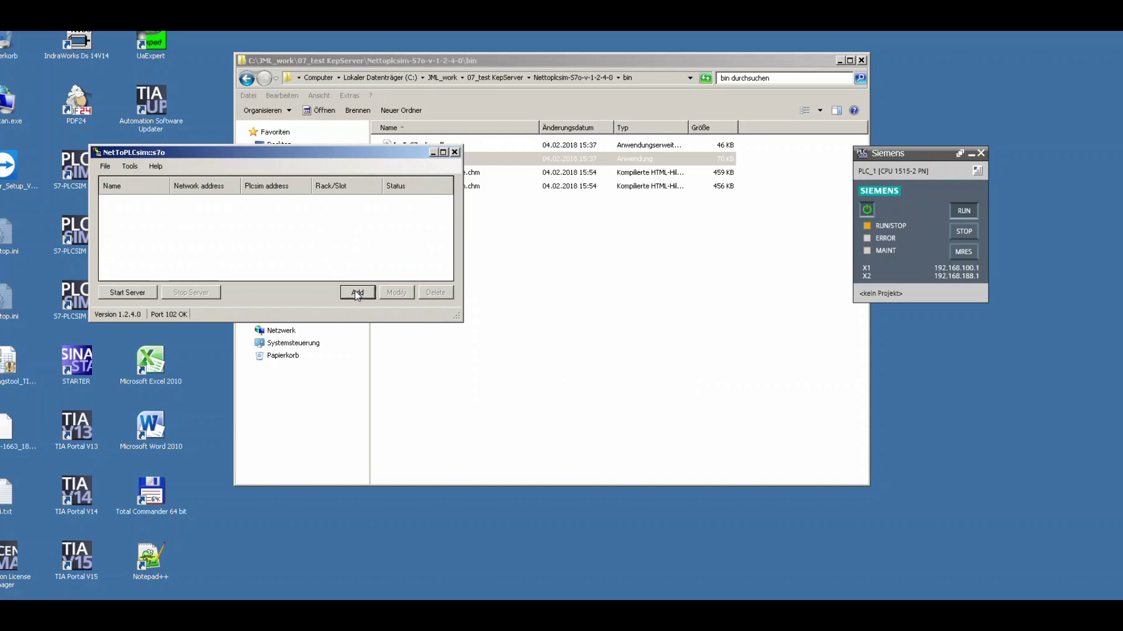
left_click(364, 247)
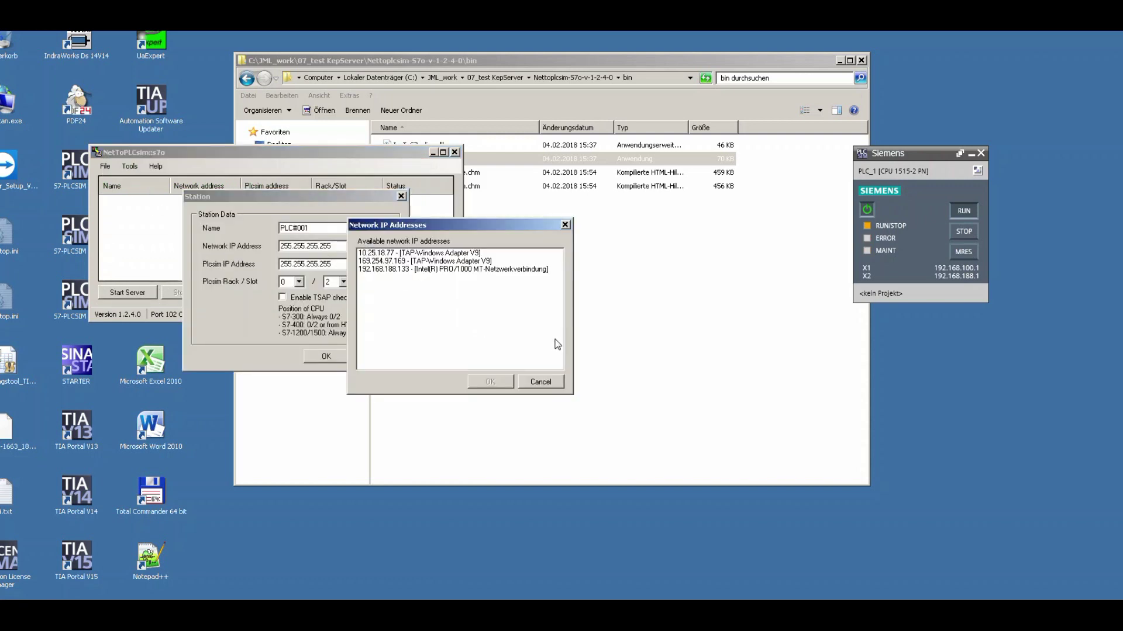
left_click(424, 270)
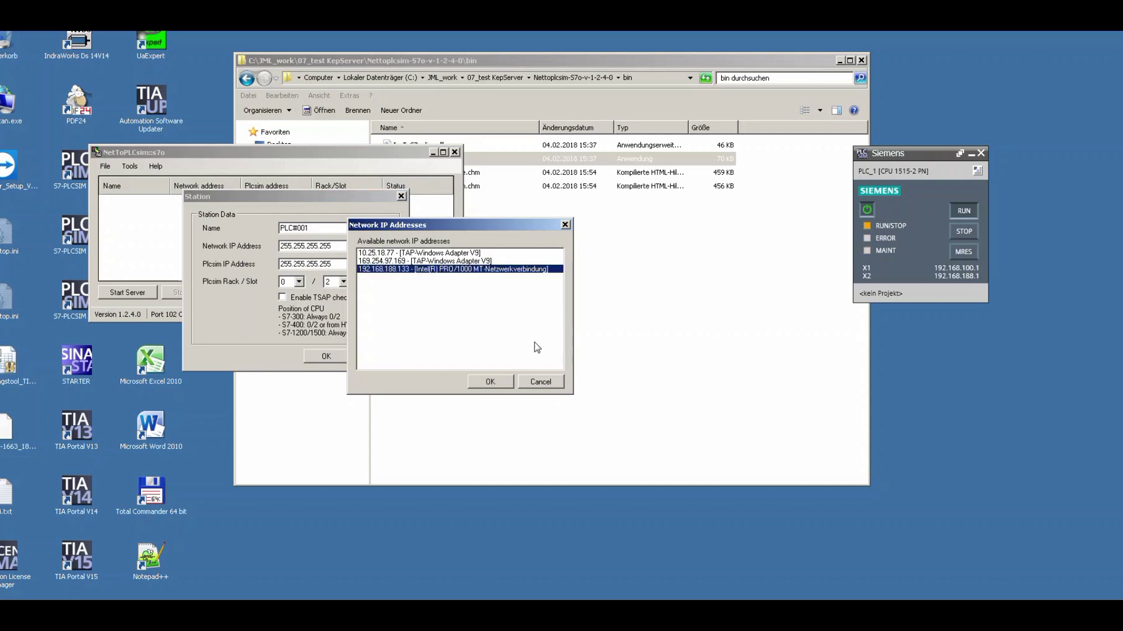
left_click(489, 381)
Look up a PLCSIM address, dismiss the no-PLC-detected message, and switch to TIA Portal.
left_click(365, 264)
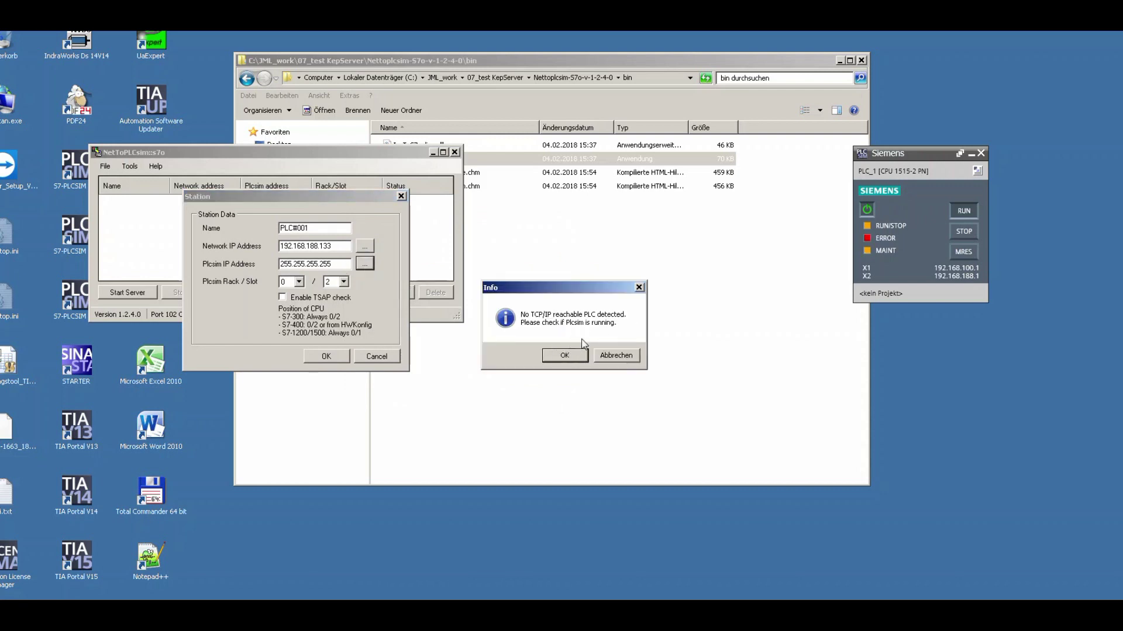
left_click(639, 287)
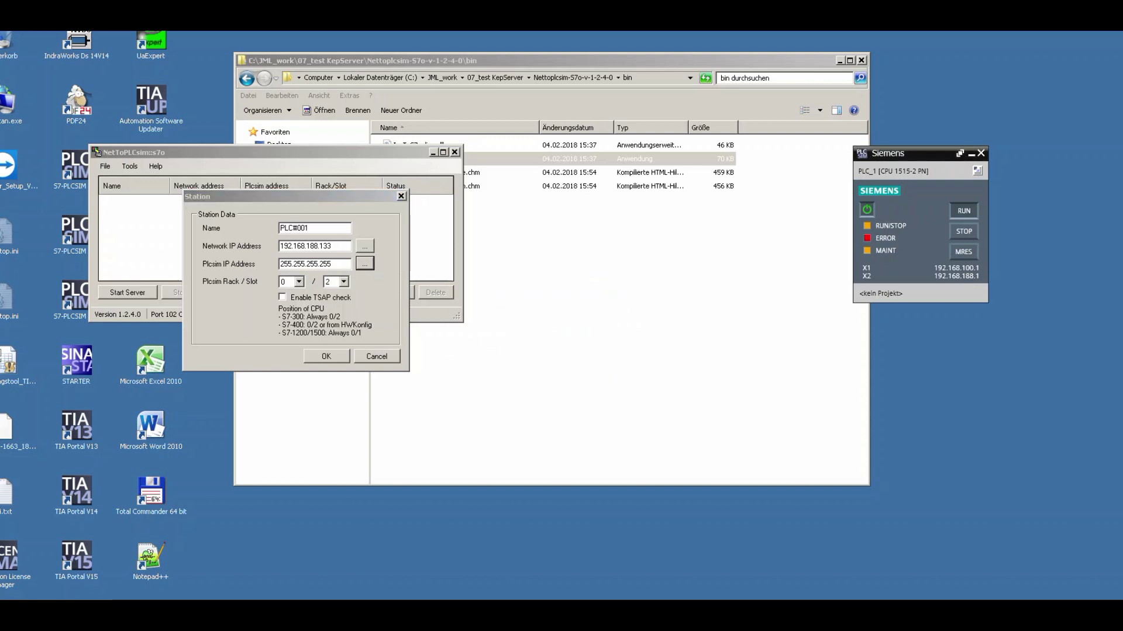
left_click(60, 589)
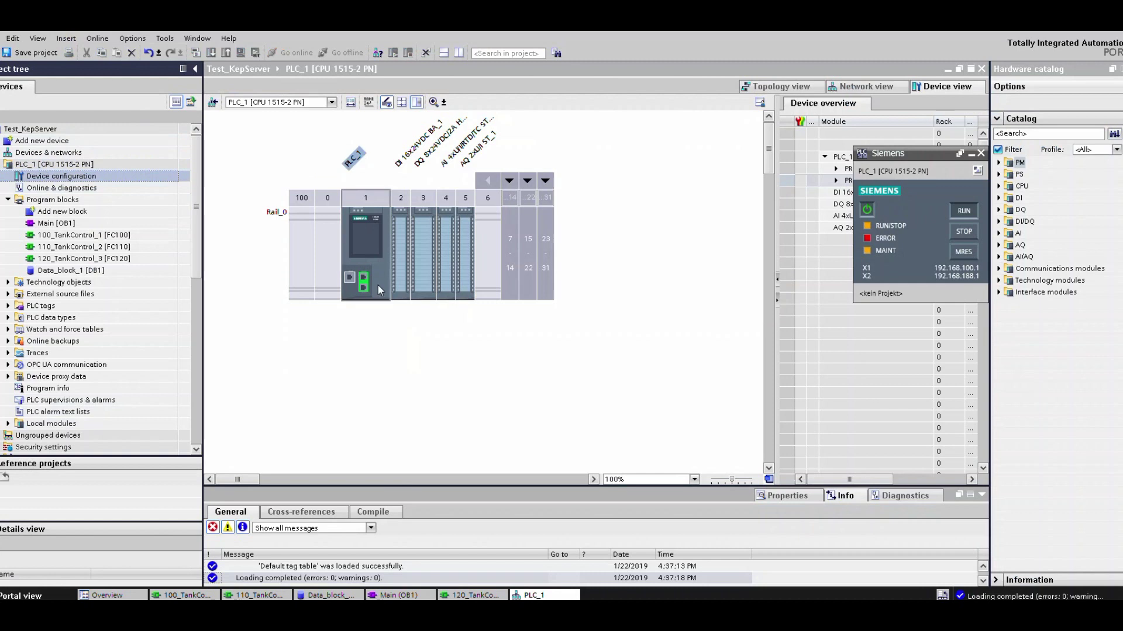
Show the Ethernet address properties of the CPU's X2 interface in the device view.
left_click(348, 281)
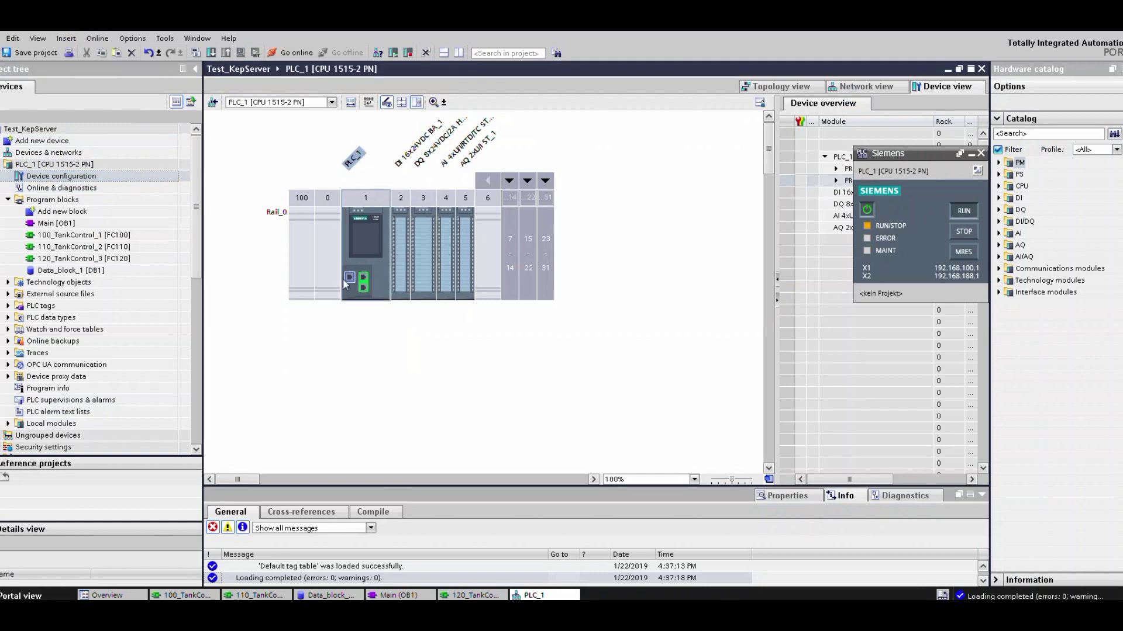
left_click(350, 279)
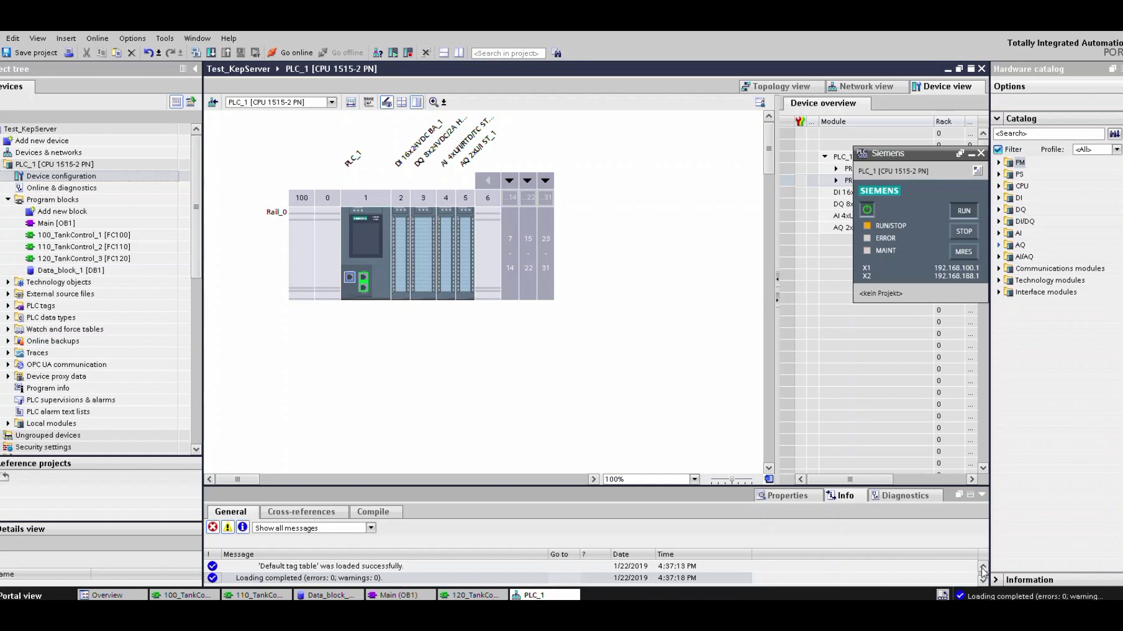
left_click_drag(551, 485, 551, 396)
left_click(376, 271)
double_click(362, 282)
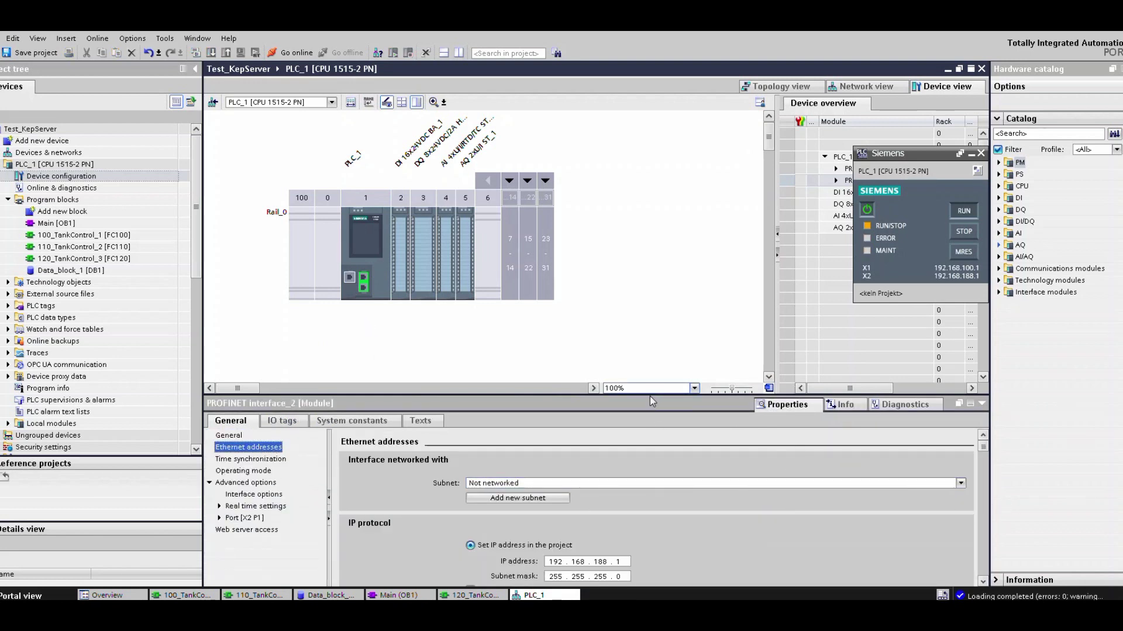
Read the X2 IP address 192.168.188.1, then select NetToPLCsim's network IP value.
left_click_drag(650, 396, 650, 363)
scroll(982, 575, "down", 4)
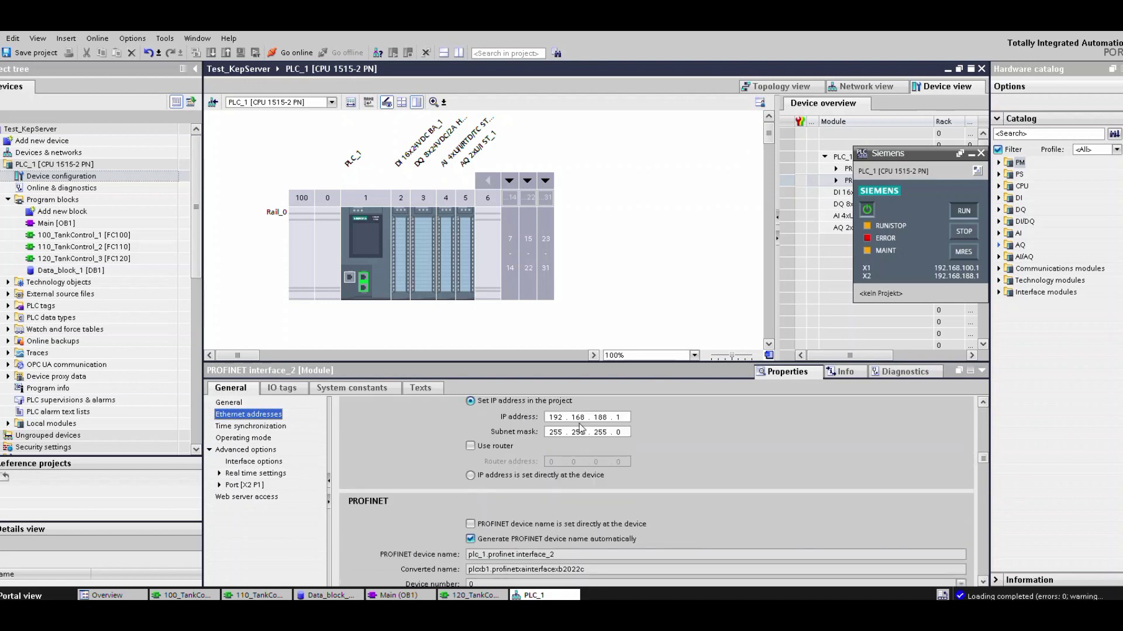
double_click(618, 417)
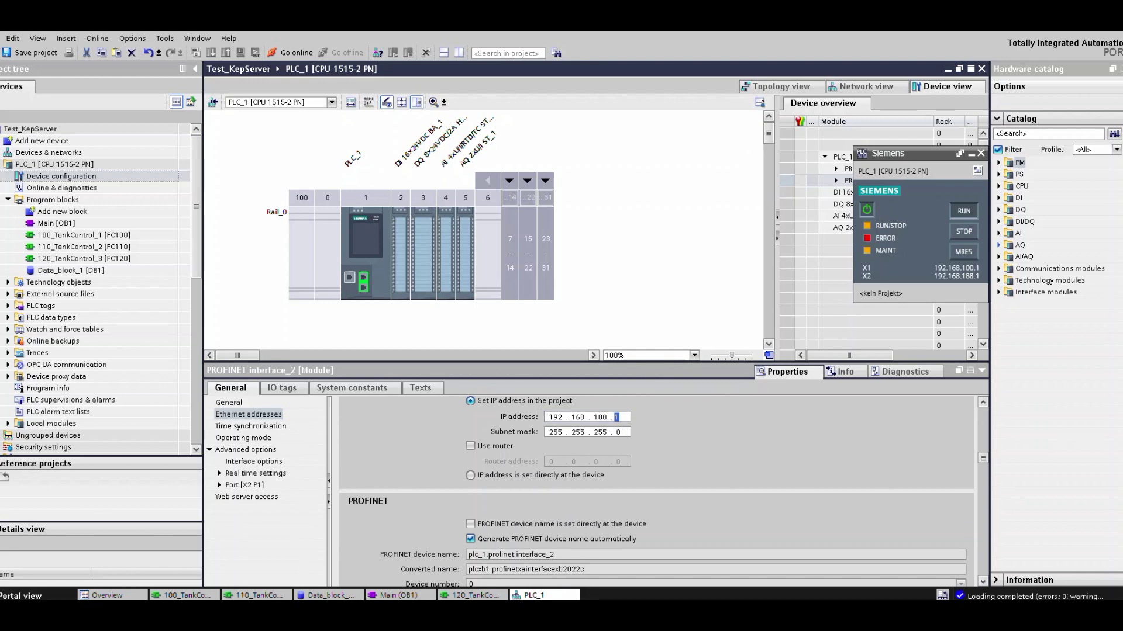
key("alt+Tab")
left_click_drag(348, 246, 259, 247)
key("ctrl+c")
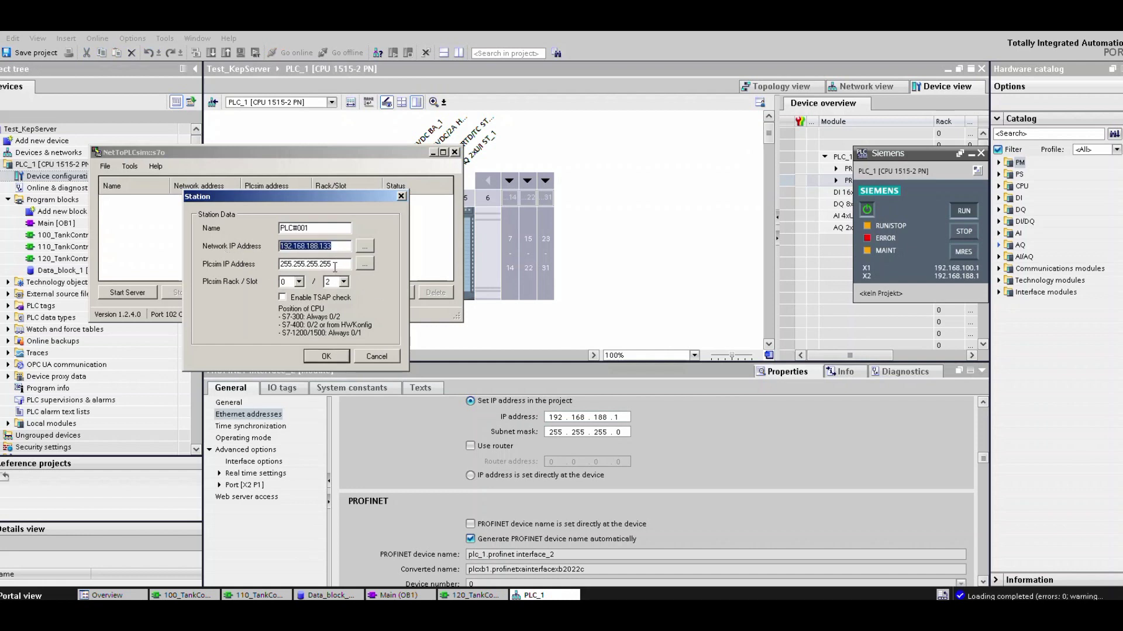
Give station PLC#001 Plcsim IP 192.168.188.1 and slot 1, and confirm.
left_click_drag(338, 264, 227, 259)
key("ctrl+v")
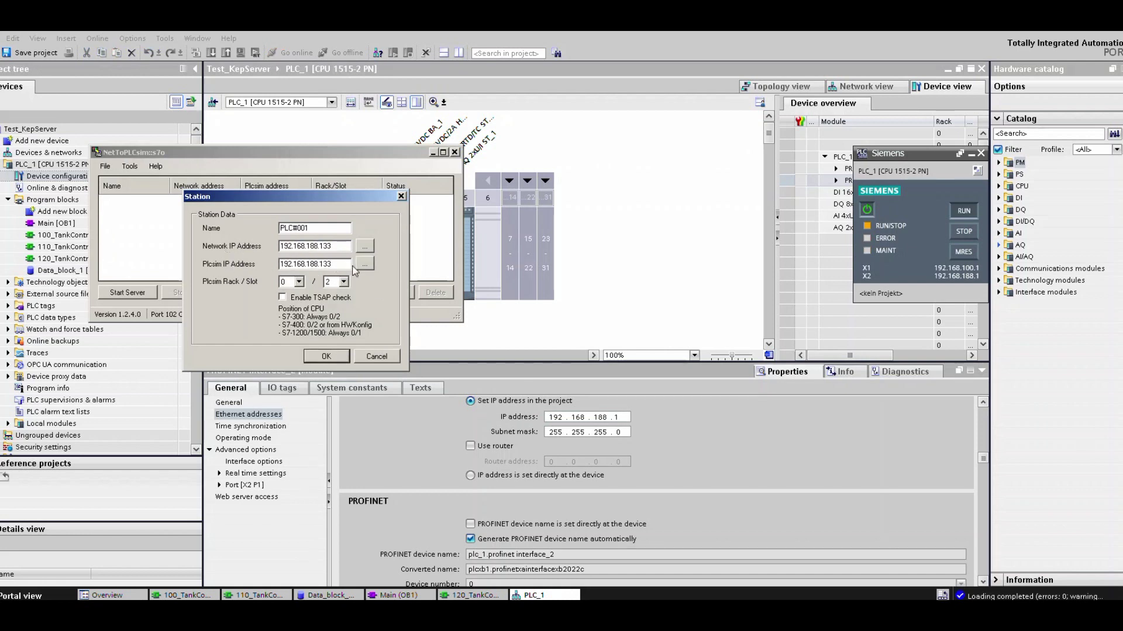
key("BackSpace")
left_click(343, 281)
left_click(336, 299)
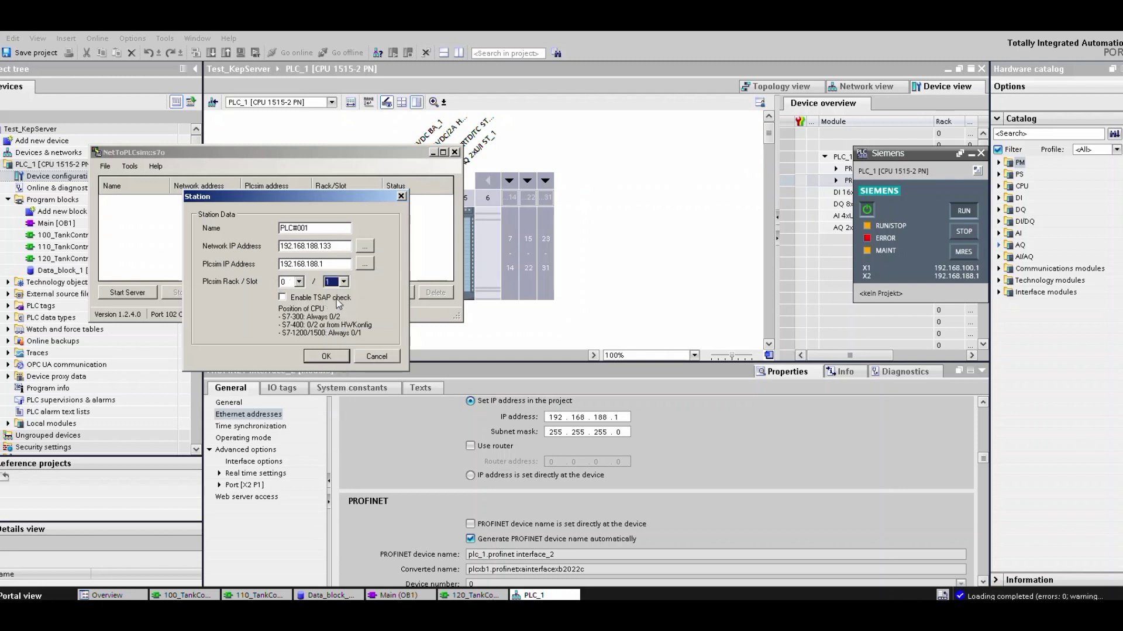
left_click(336, 358)
Start the NetToPLCsim server and PLC#001 monitoring, then close the monitoring window.
left_click(148, 293)
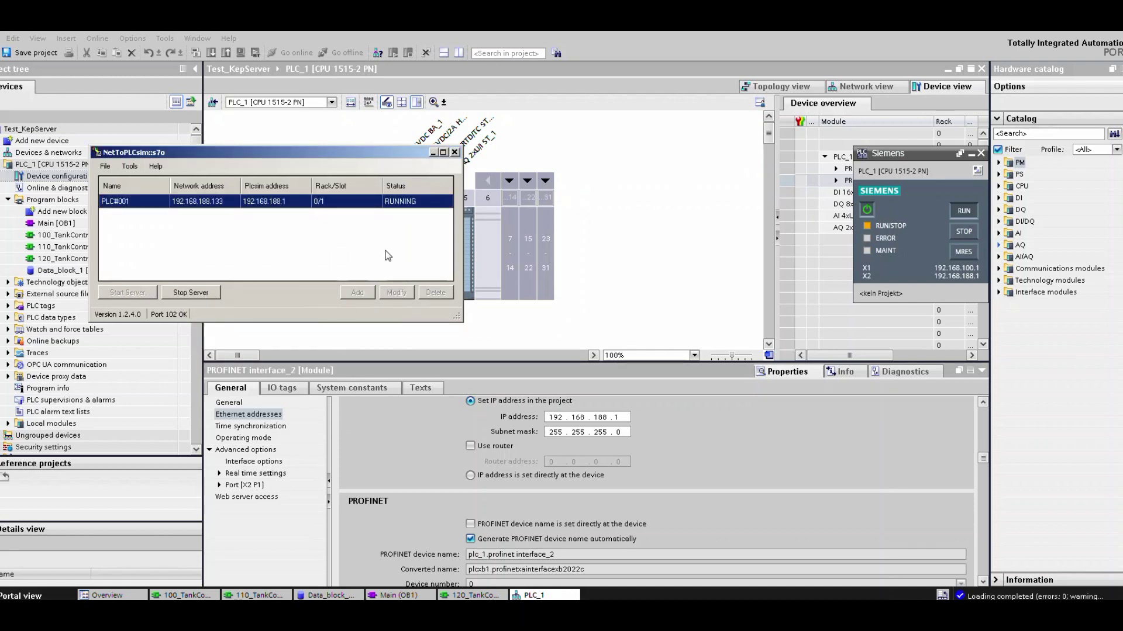
right_click(196, 212)
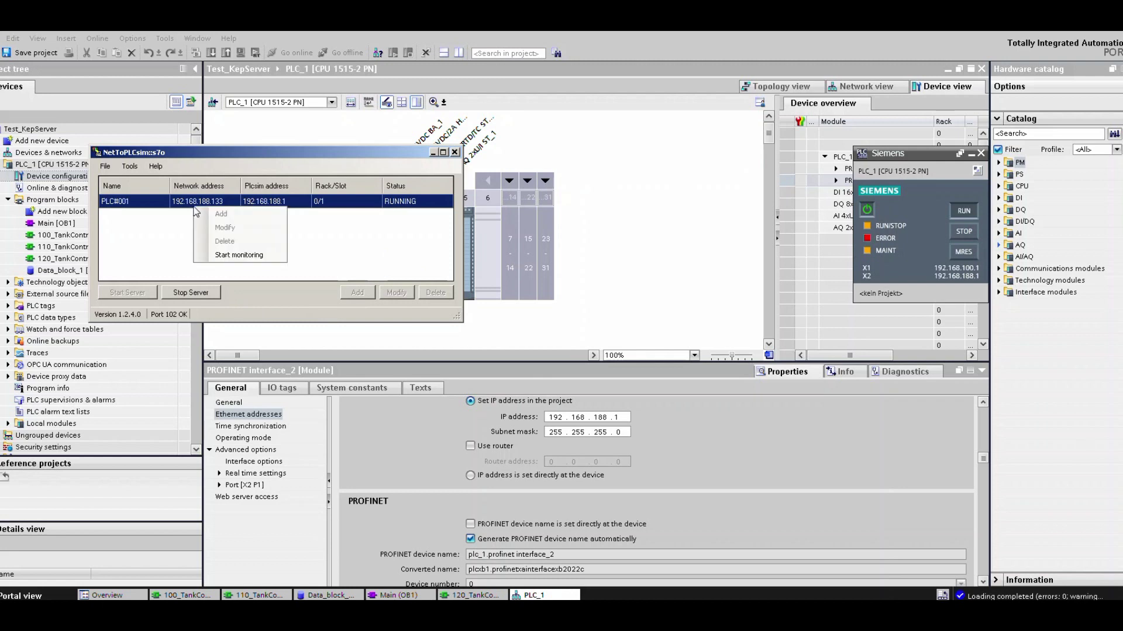
left_click(233, 255)
left_click_drag(211, 52, 378, 222)
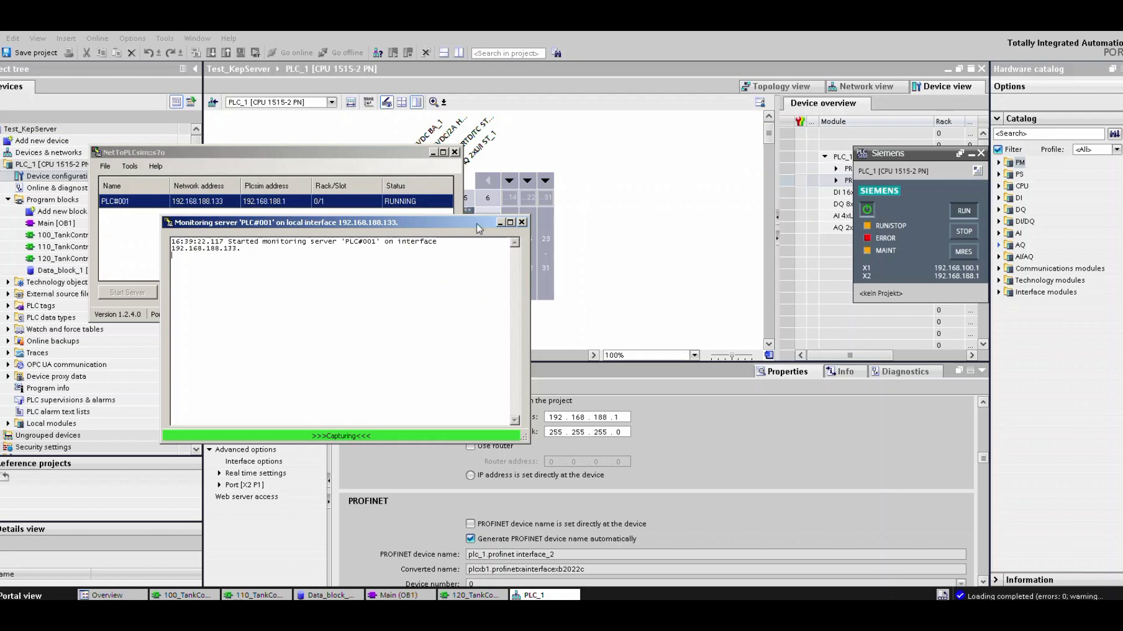
left_click_drag(441, 221, 430, 227)
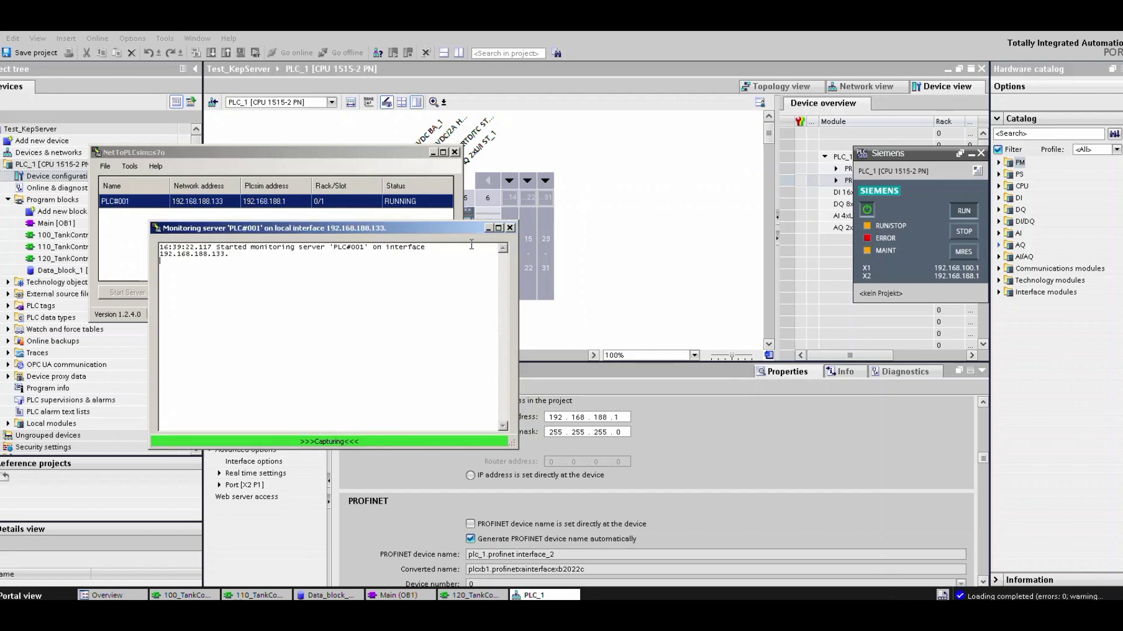
left_click(510, 228)
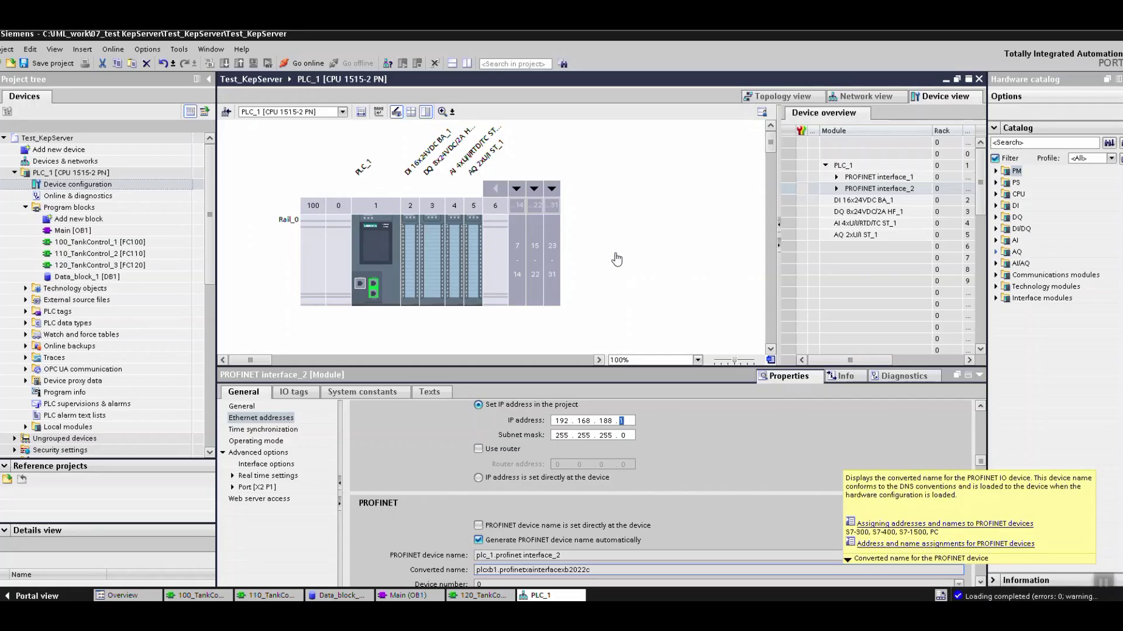
Browse Main [OB1], FC100 and Data_block_1 in Program blocks, then open the Data_block_1 [DB1] table.
left_click(388, 283)
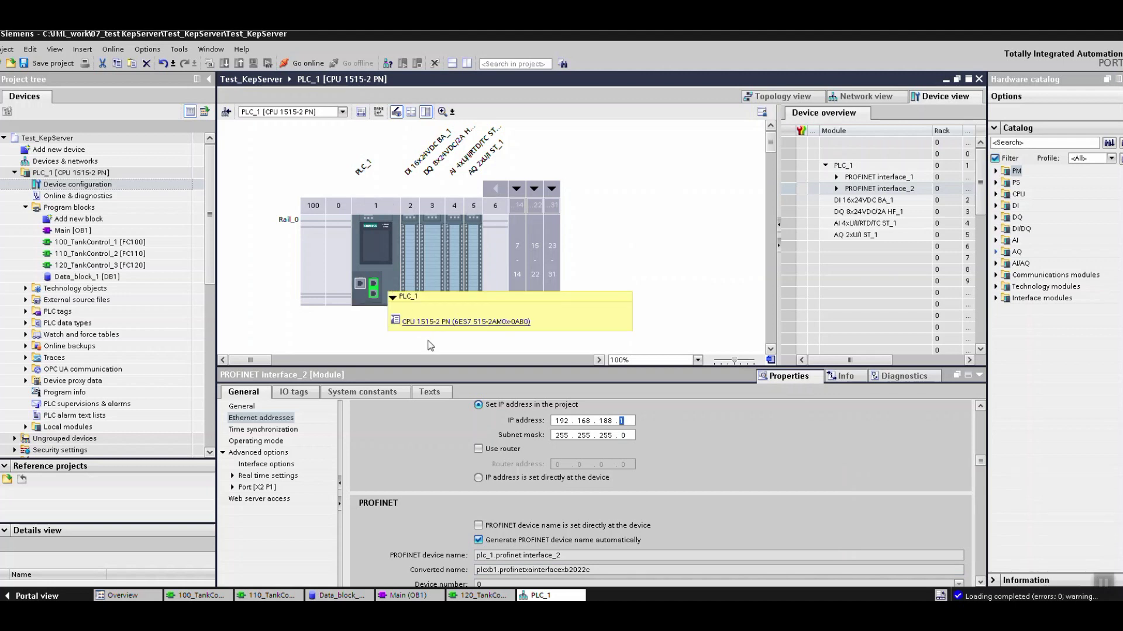
left_click(83, 232)
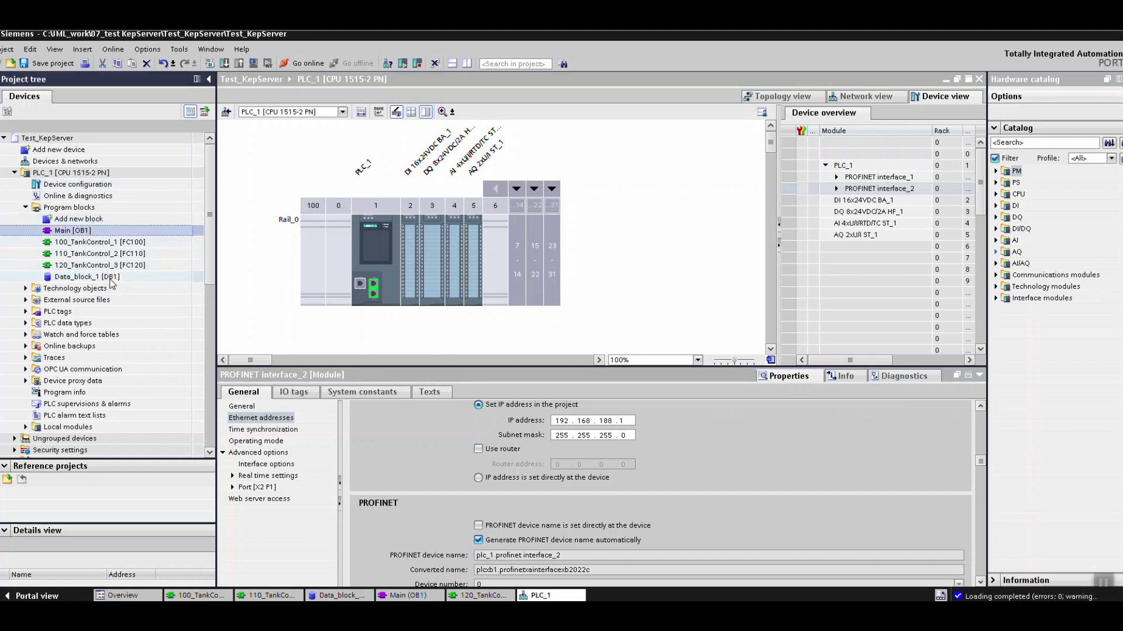
left_click(113, 244)
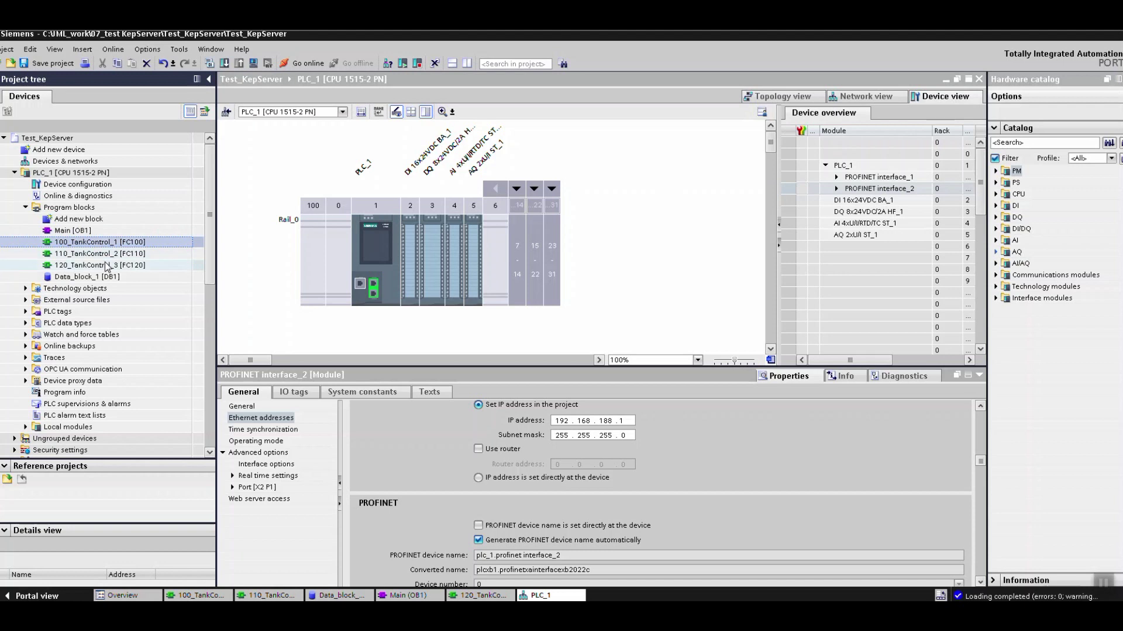
left_click(104, 277)
left_click(111, 276)
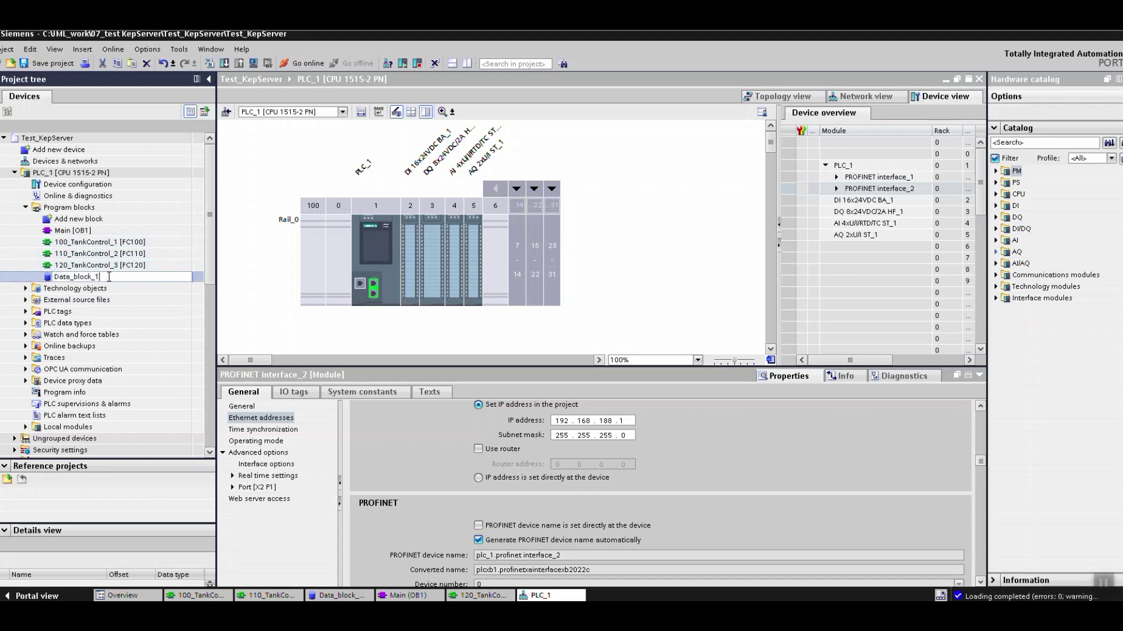
left_click(117, 266)
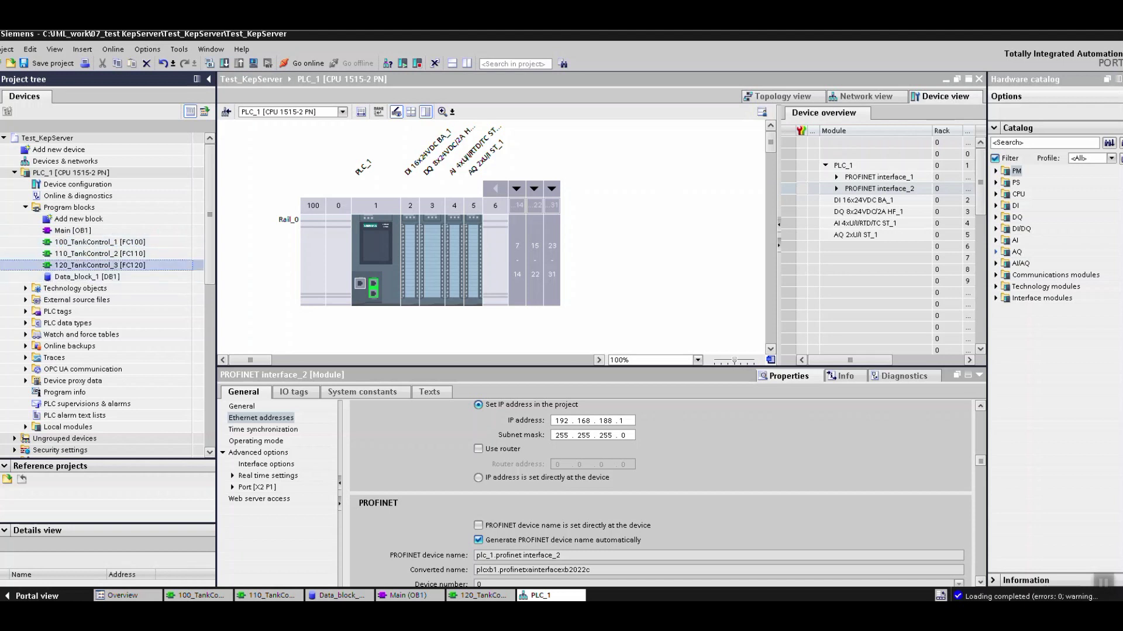
left_click(330, 597)
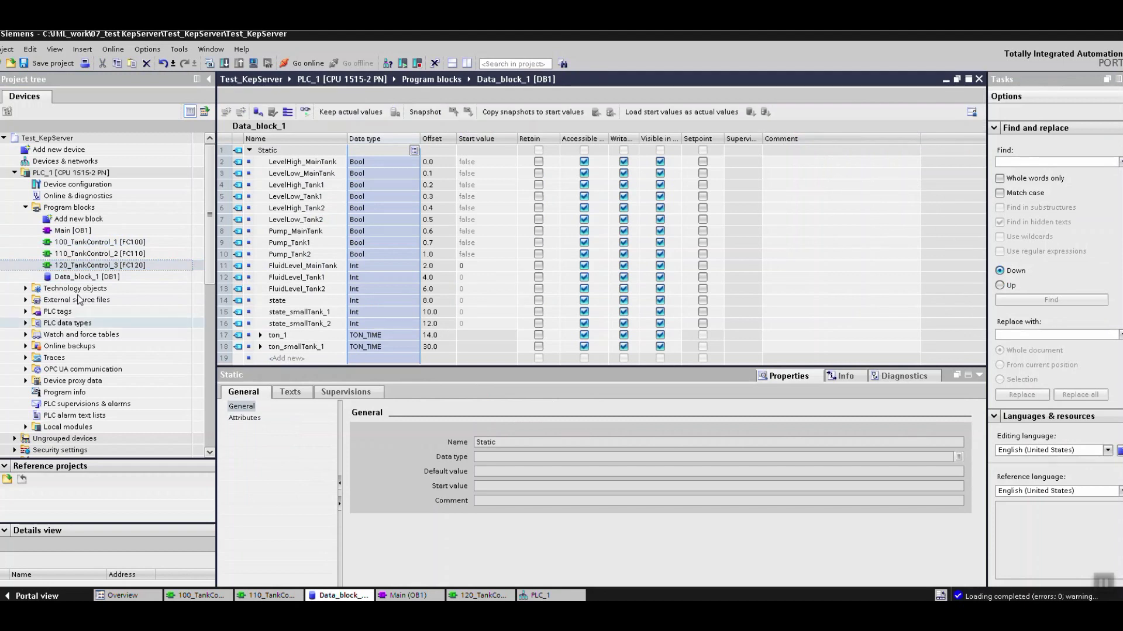
Show the 100_TankControl_1 [FC100] SCL code, enlarge the editor, and scroll through its CASE logic.
left_click(102, 247)
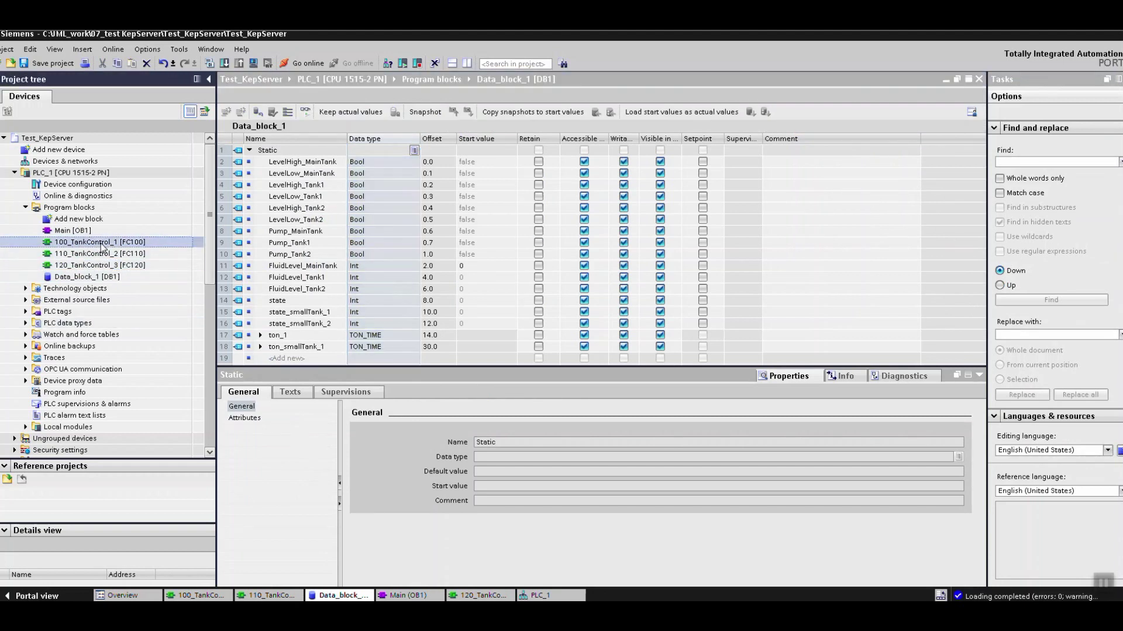
left_click(205, 596)
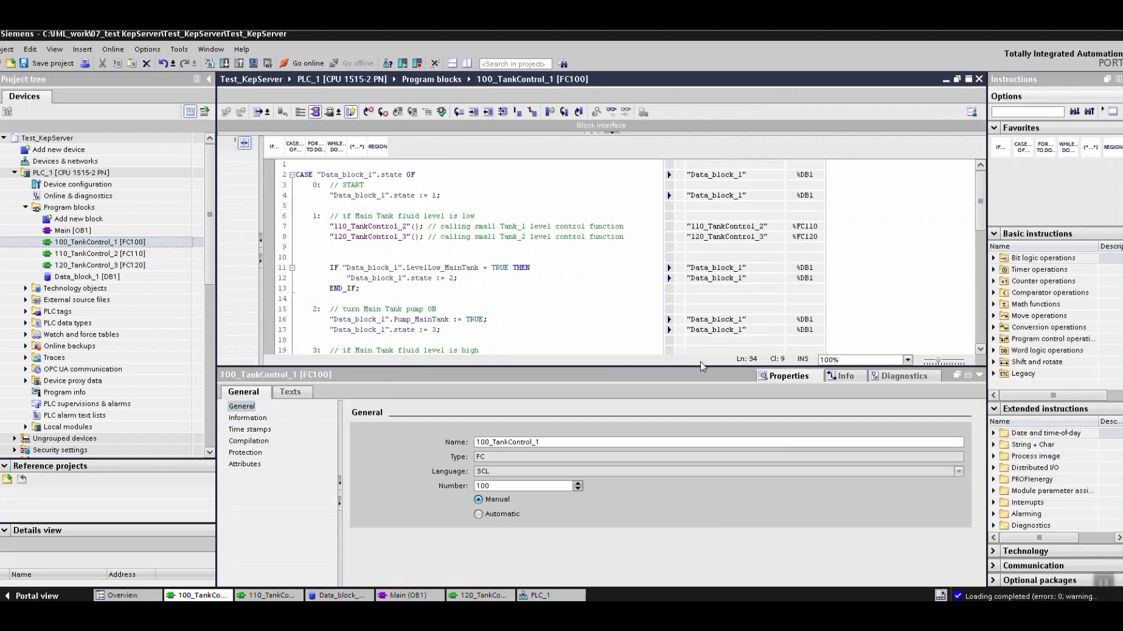
left_click_drag(559, 366, 559, 551)
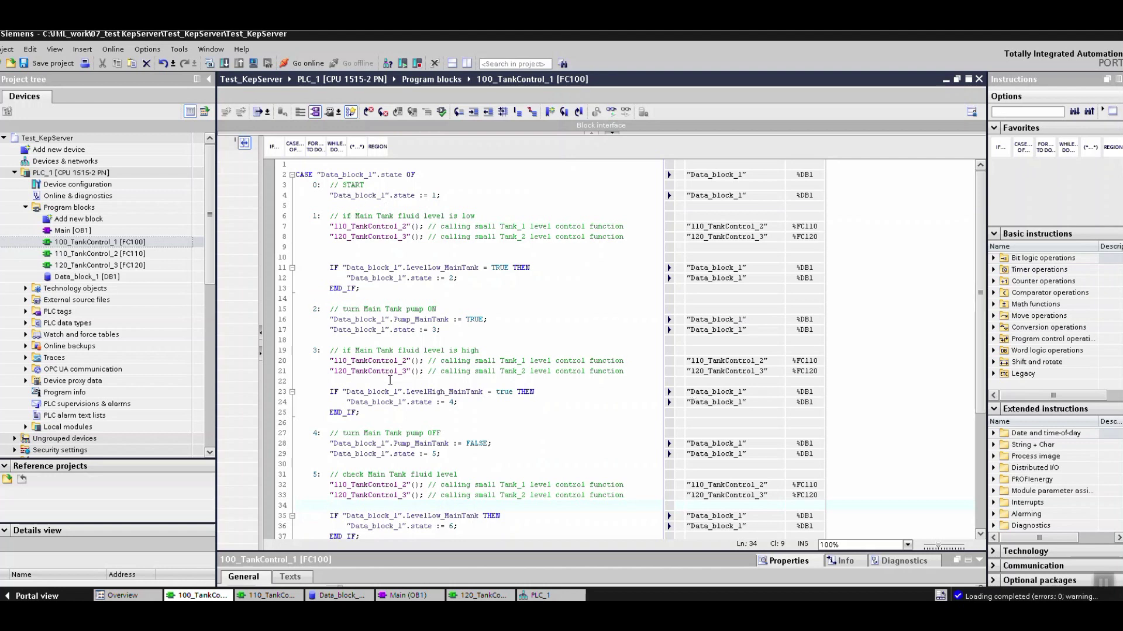
scroll(419, 456, "down", 6)
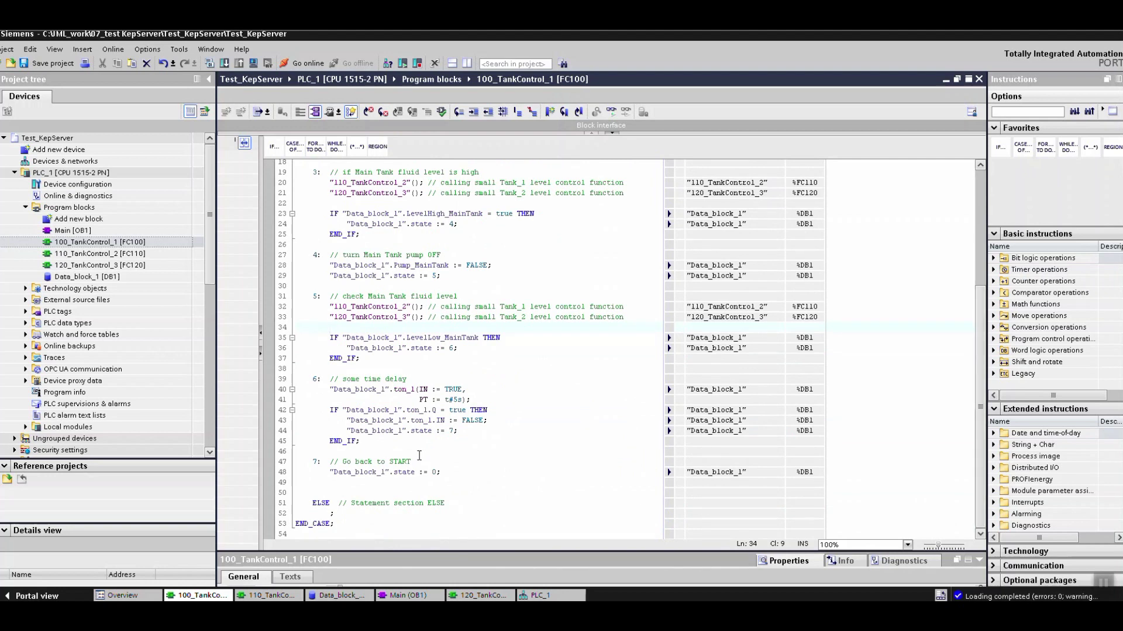
scroll(419, 454, "up", 6)
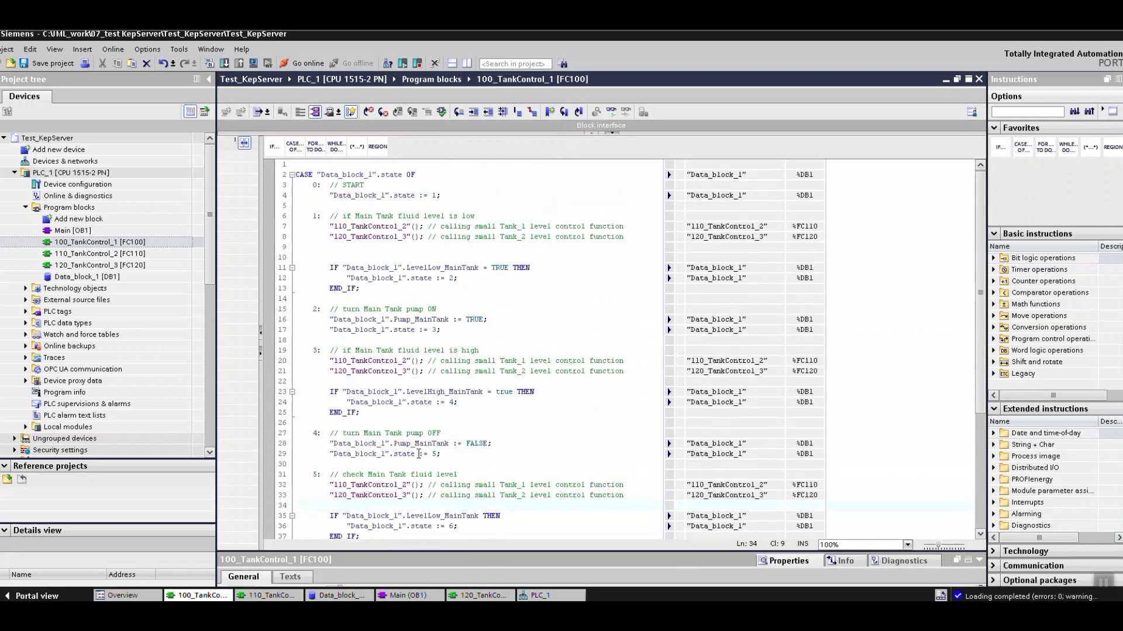